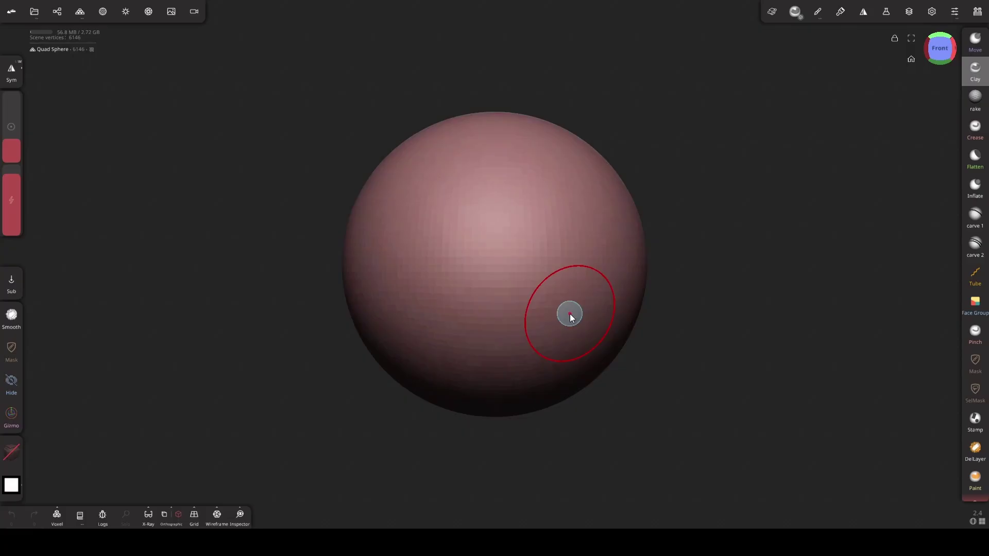
Step: Set Toolbox to Hidden in Interface settings and go to the Shortcuts settings page
key(space)
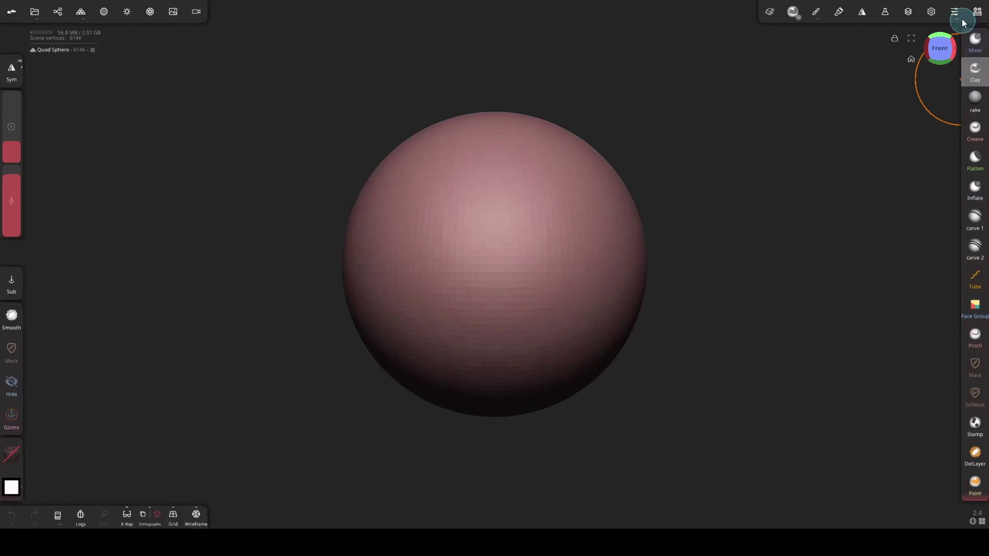
click(954, 11)
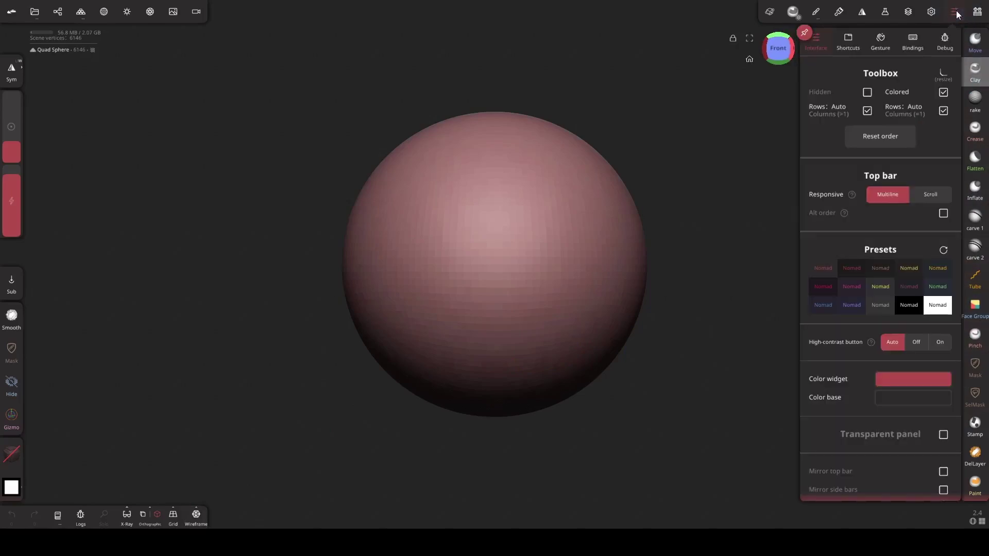
click(867, 92)
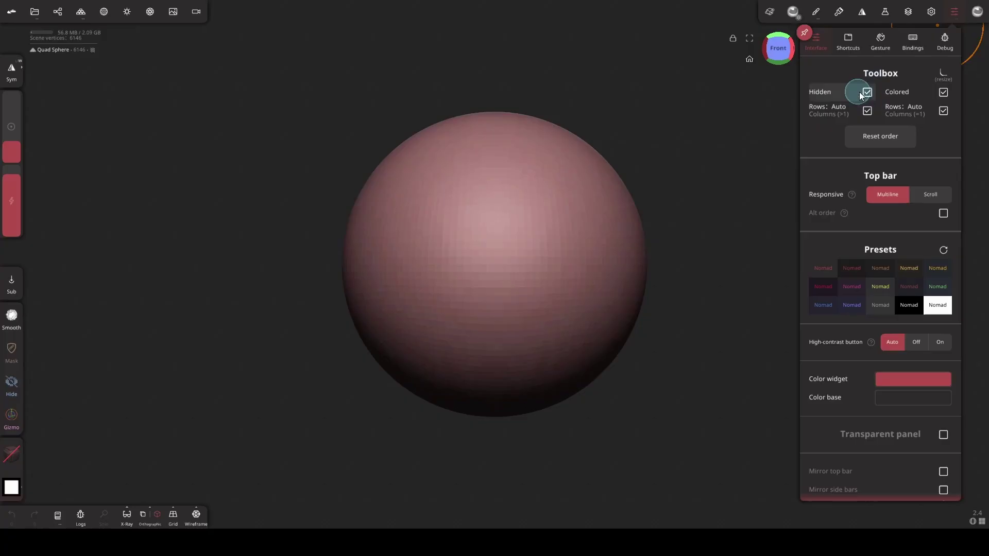
click(851, 73)
click(849, 41)
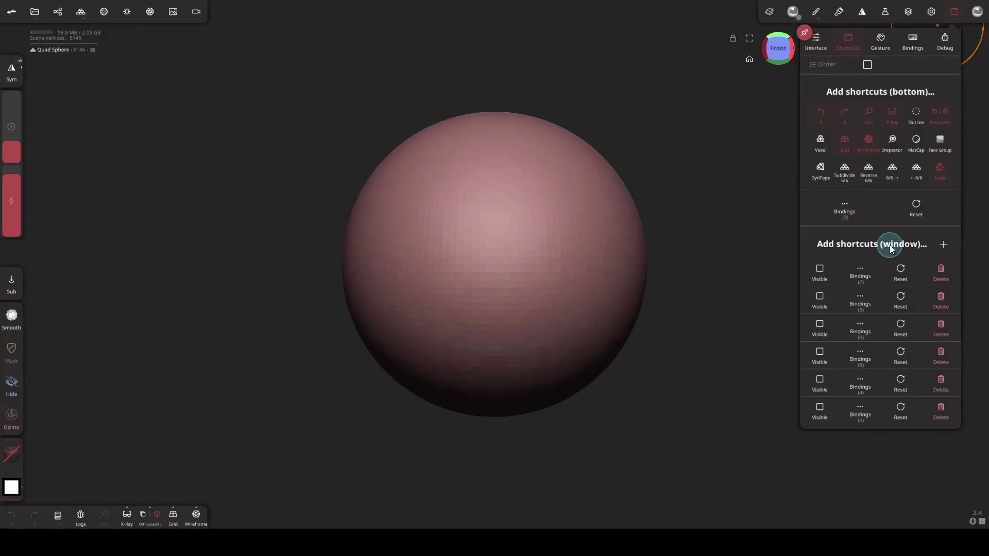
Step: Add a new window shortcut bound to the Clay, Move, Flatten, Crease and Inflate brushes
click(943, 245)
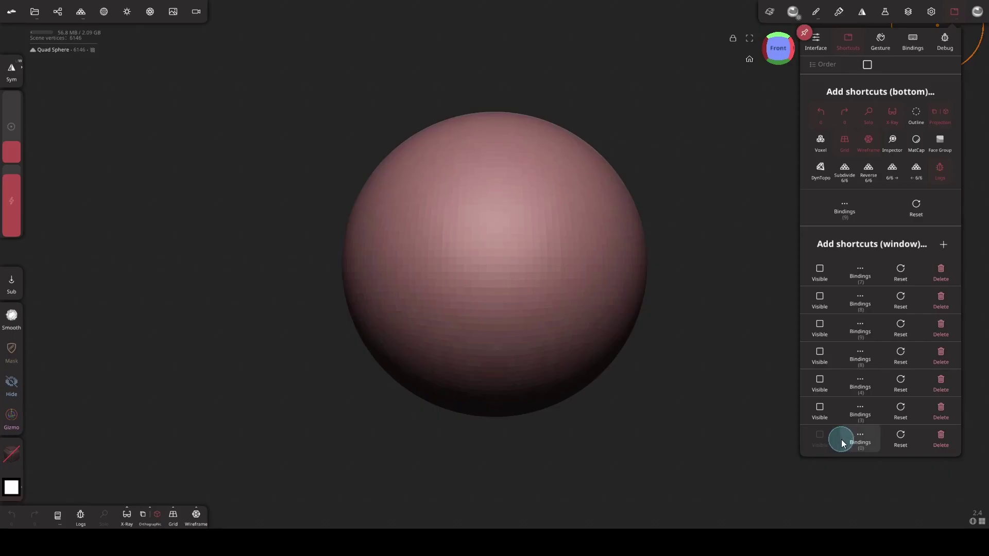
click(861, 441)
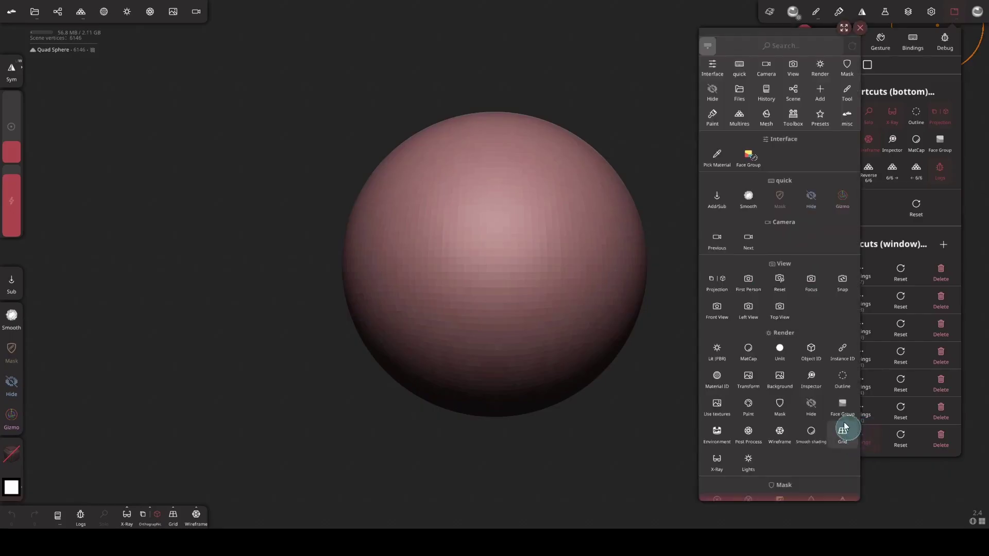
click(793, 117)
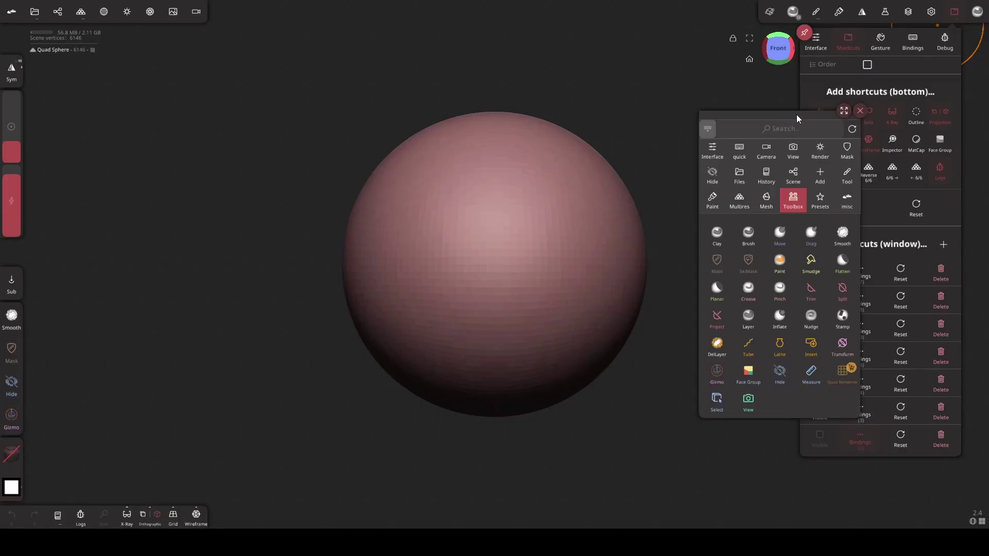
click(781, 231)
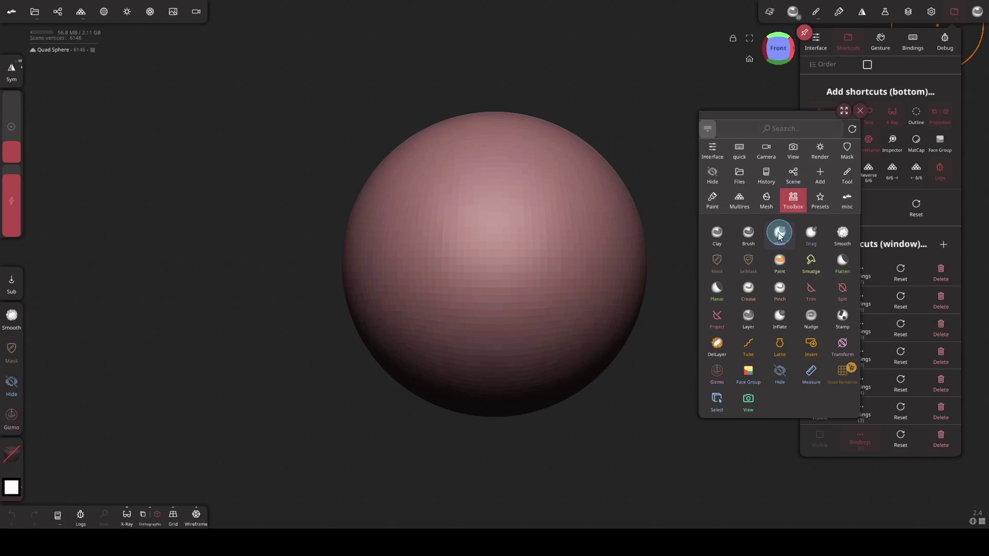
click(717, 233)
click(746, 292)
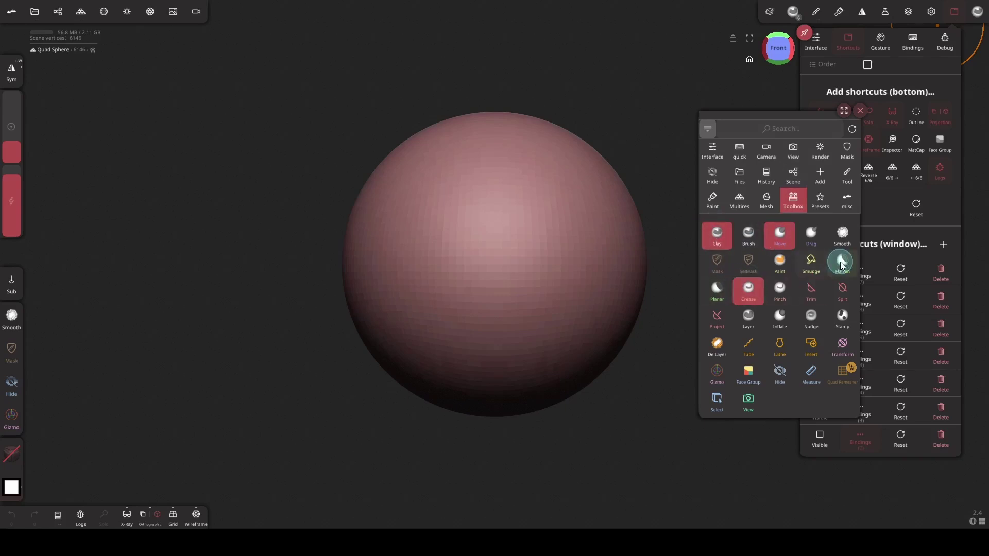
click(779, 317)
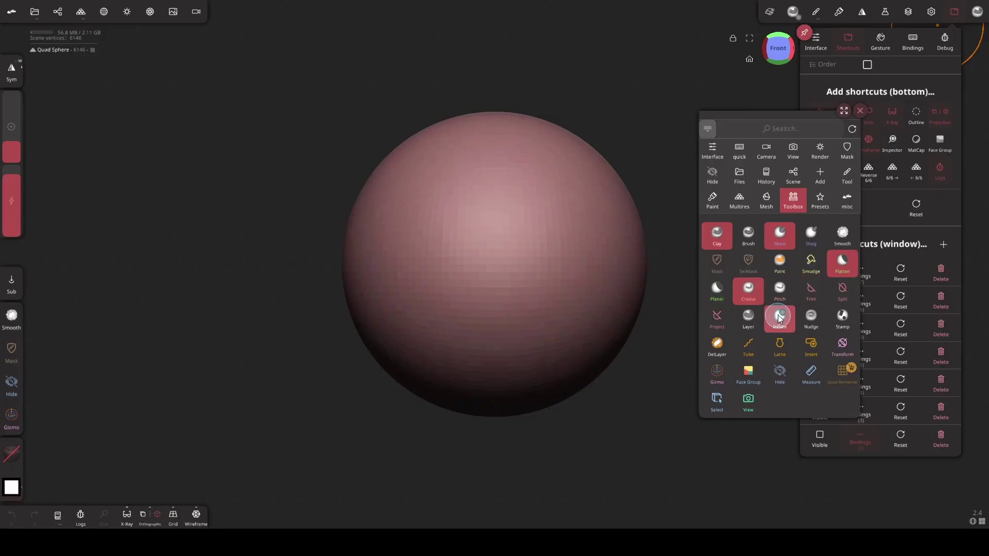
click(858, 112)
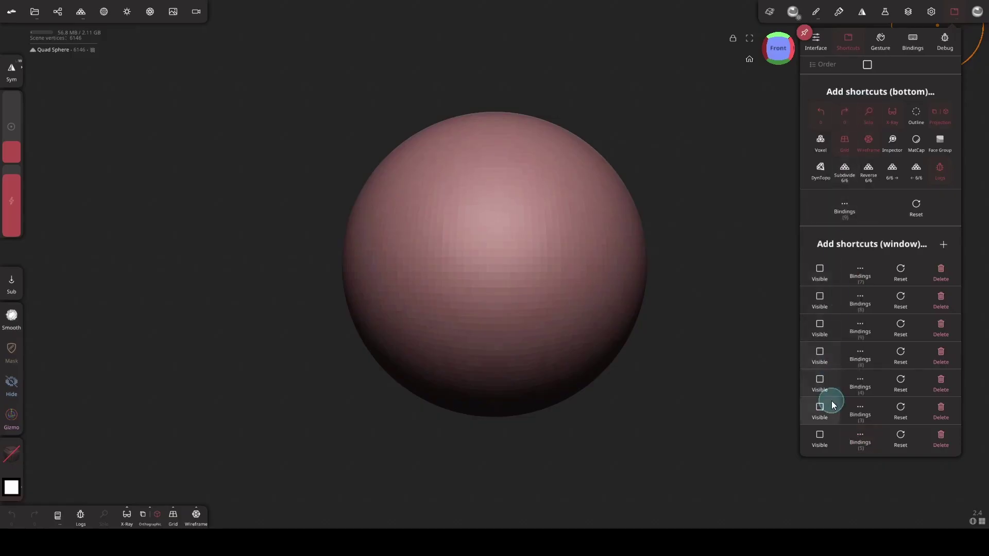
Step: Make the five-brush window visible, reshape it into a column, and dock it at the right edge
click(820, 439)
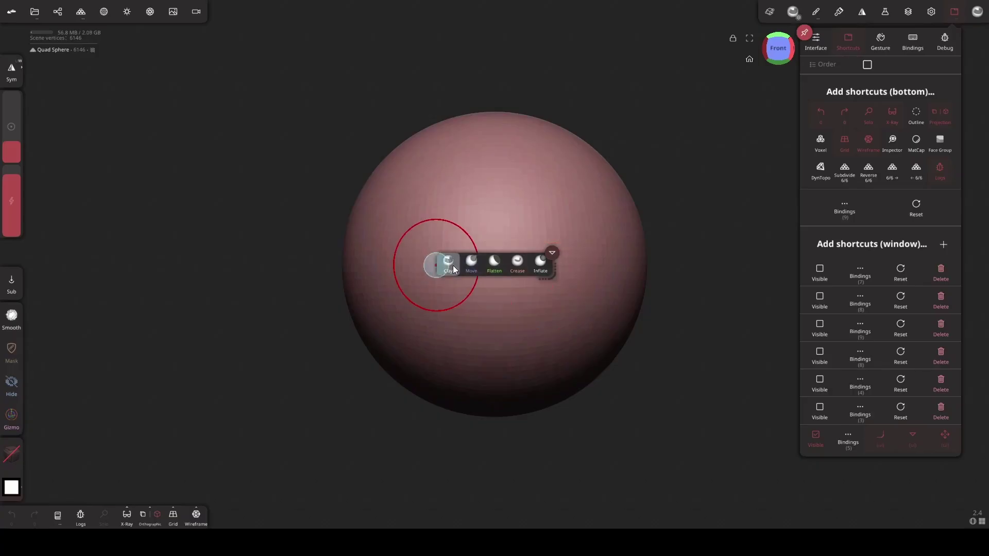
click(547, 277)
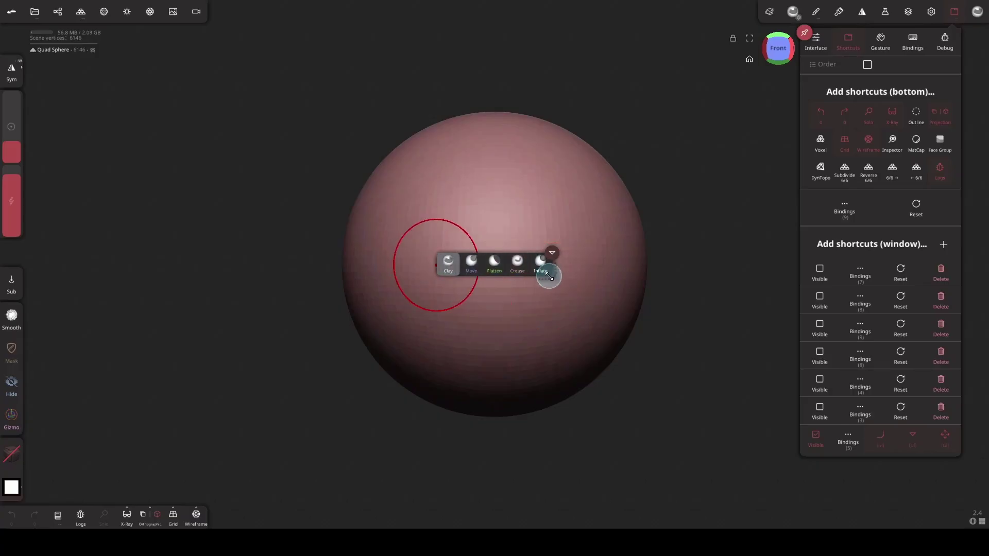
click(874, 439)
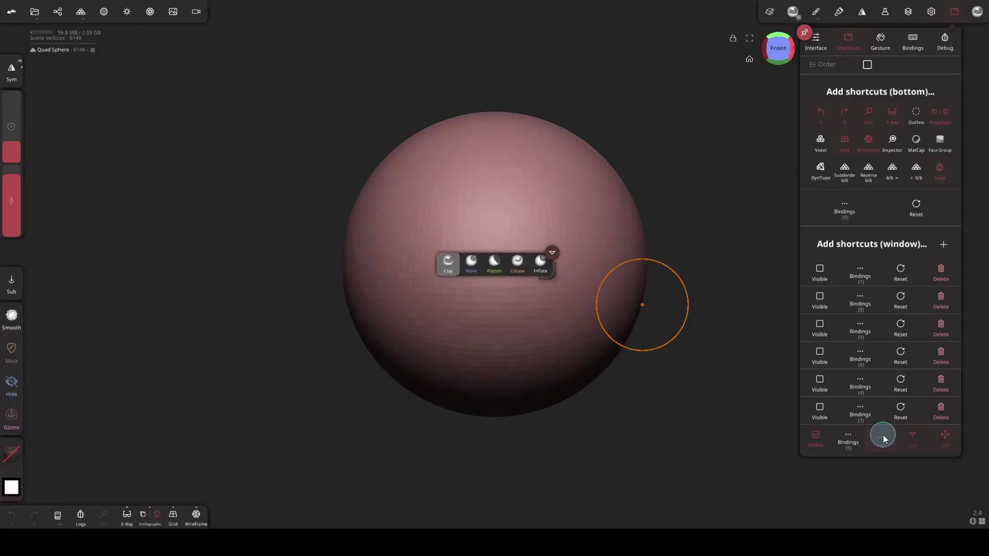
drag(549, 278, 457, 387)
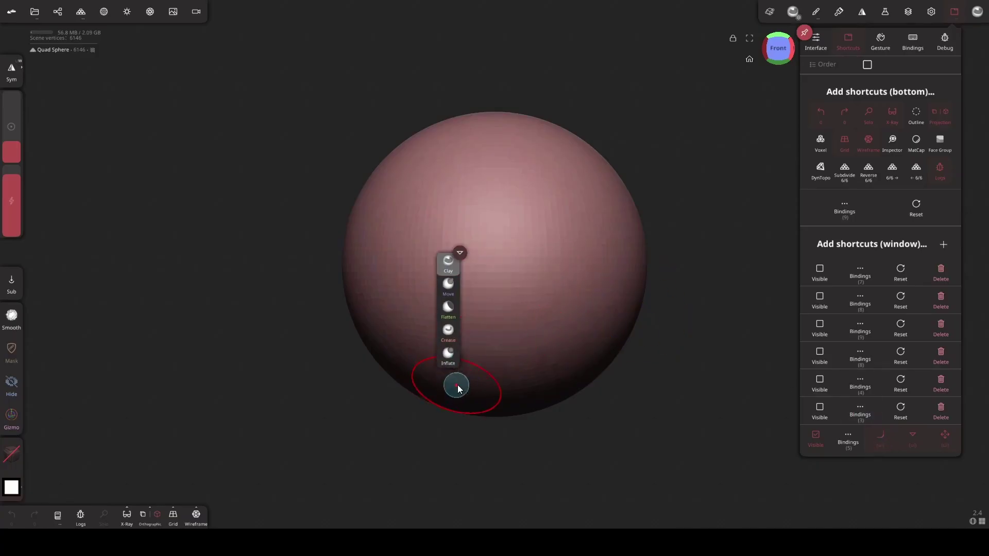
click(954, 12)
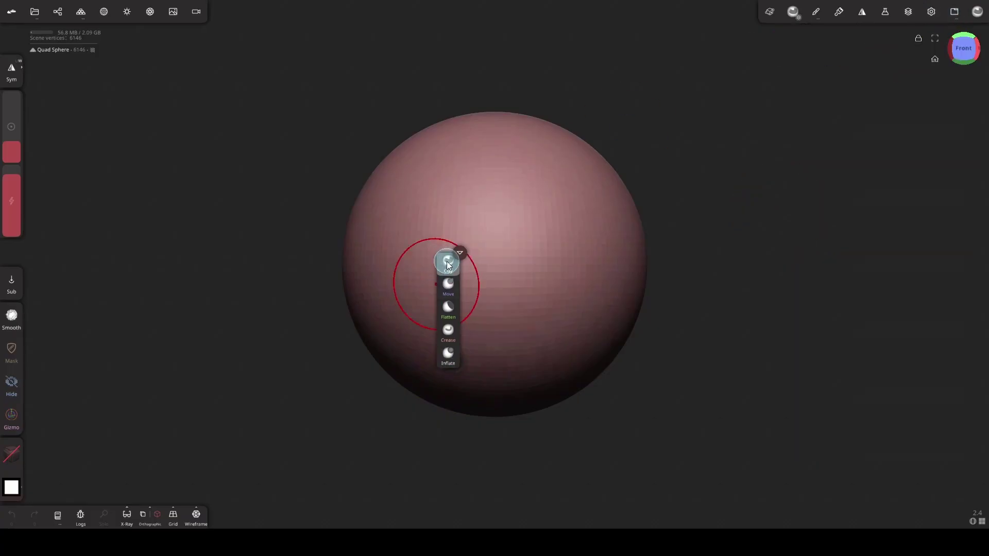
mouse_move(448, 266)
mouse_down()
mouse_move(960, 151)
mouse_move(976, 143)
mouse_move(981, 115)
mouse_up()
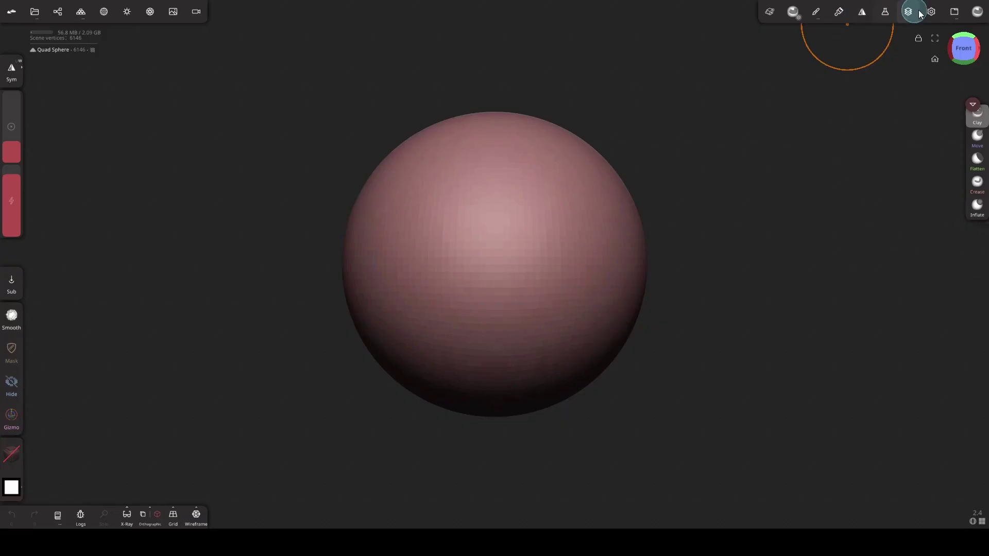
Step: Bind the rake, carve 1 and carve 2 presets to the docked brush strip
click(954, 11)
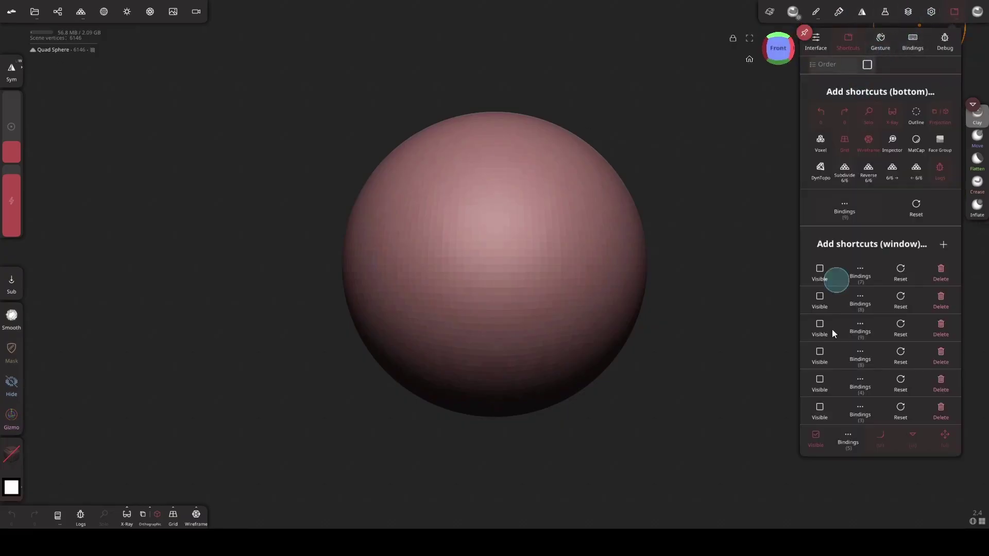
click(848, 446)
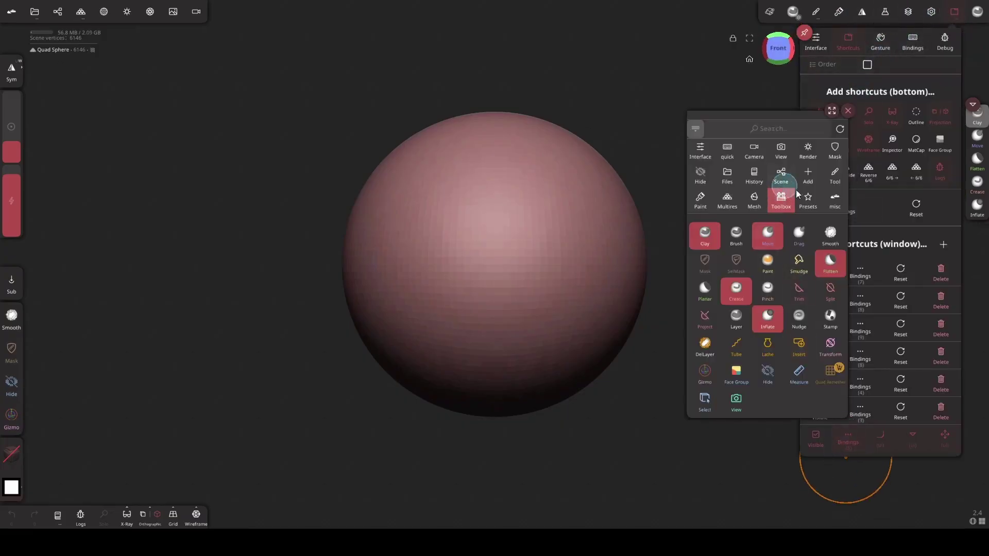
click(808, 199)
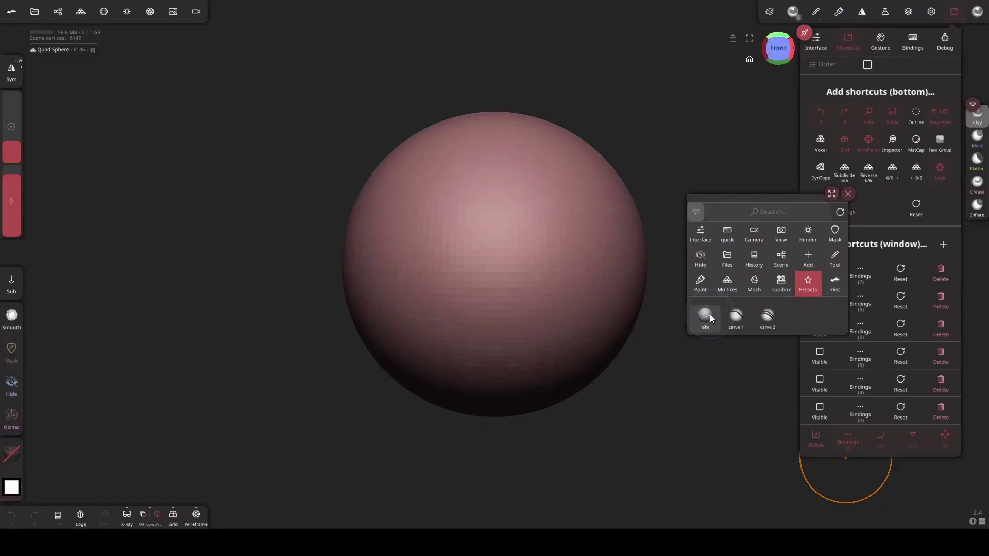
click(735, 318)
click(766, 322)
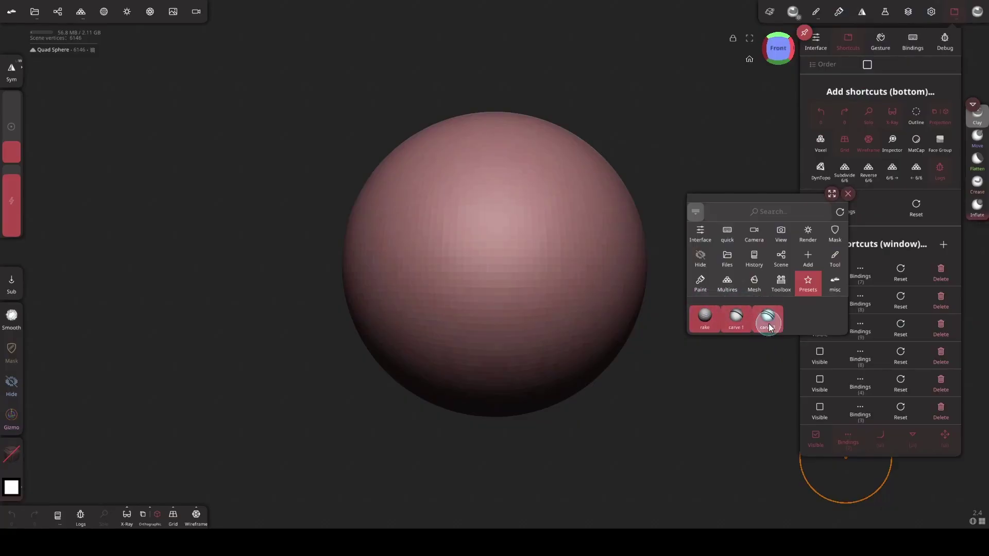
click(846, 193)
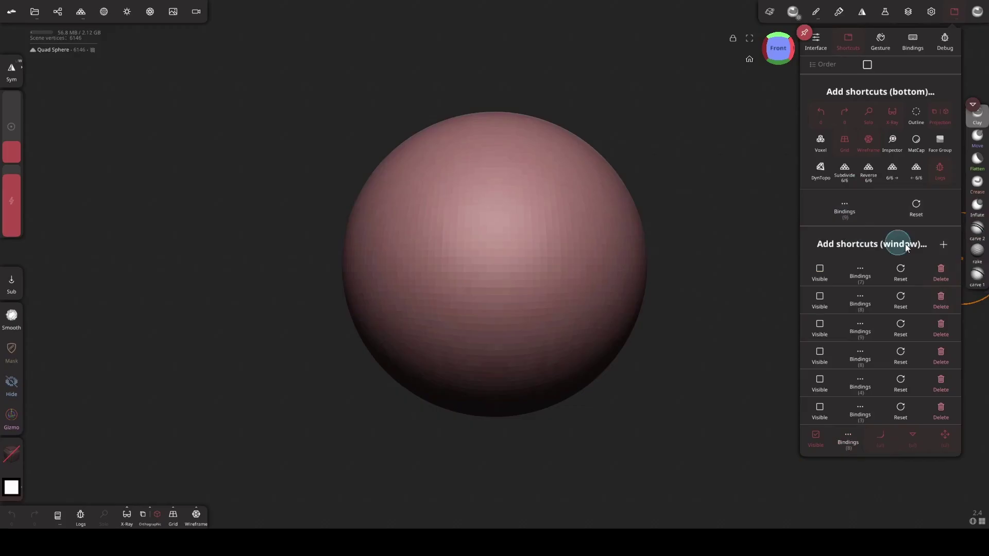
Step: Add a second window shortcut bound to Mask, SelMask, Trim, Split, Project and DelLayer
click(945, 248)
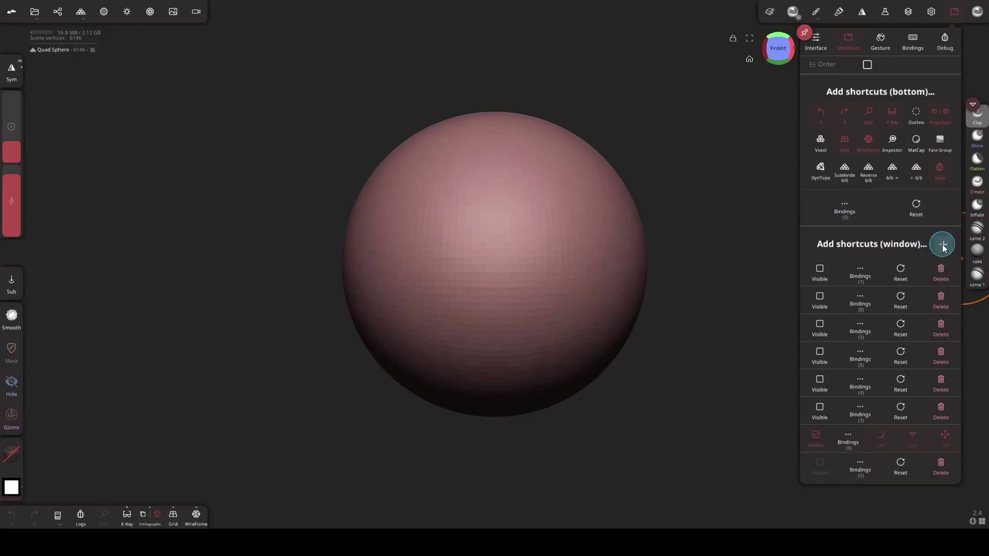
click(859, 468)
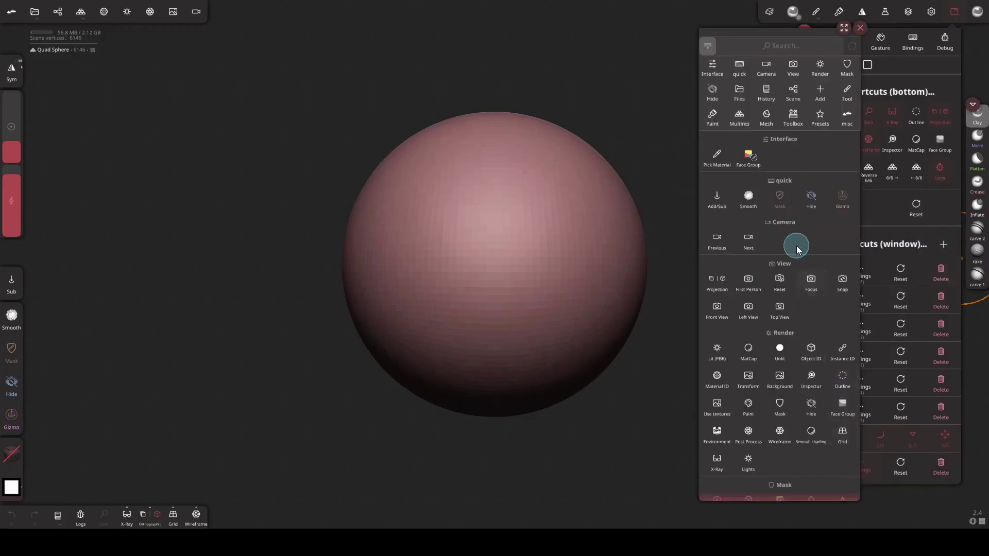
click(793, 118)
click(740, 287)
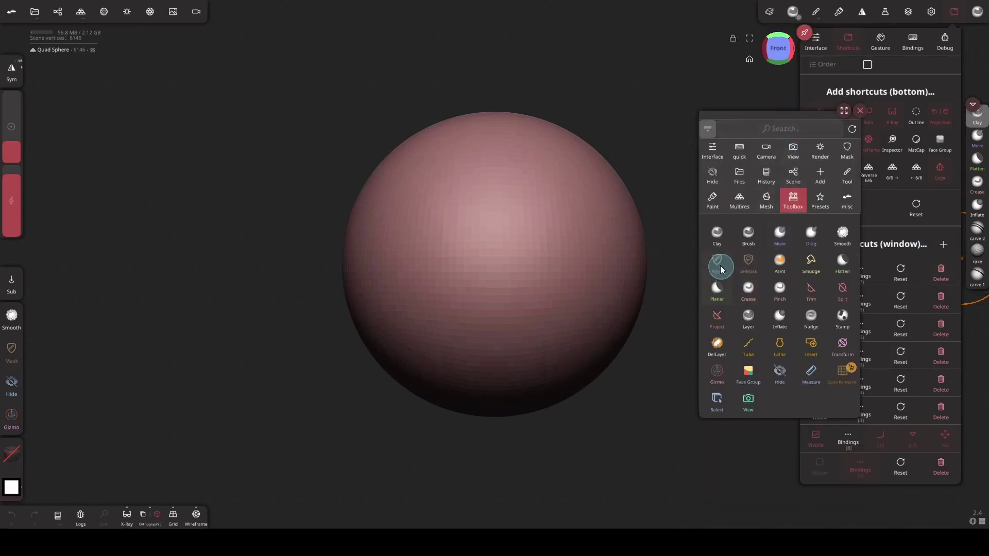
click(721, 269)
click(748, 263)
click(815, 291)
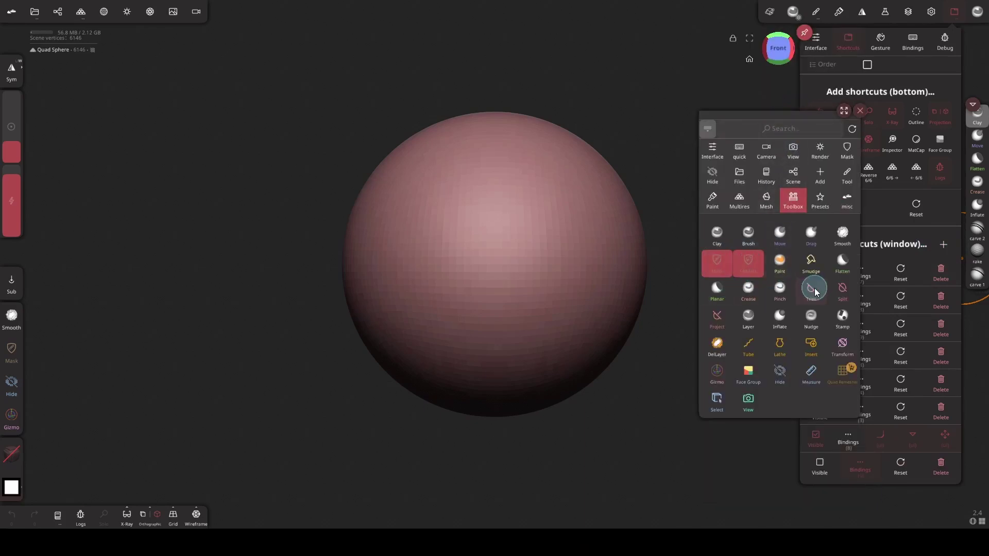
click(843, 289)
click(717, 316)
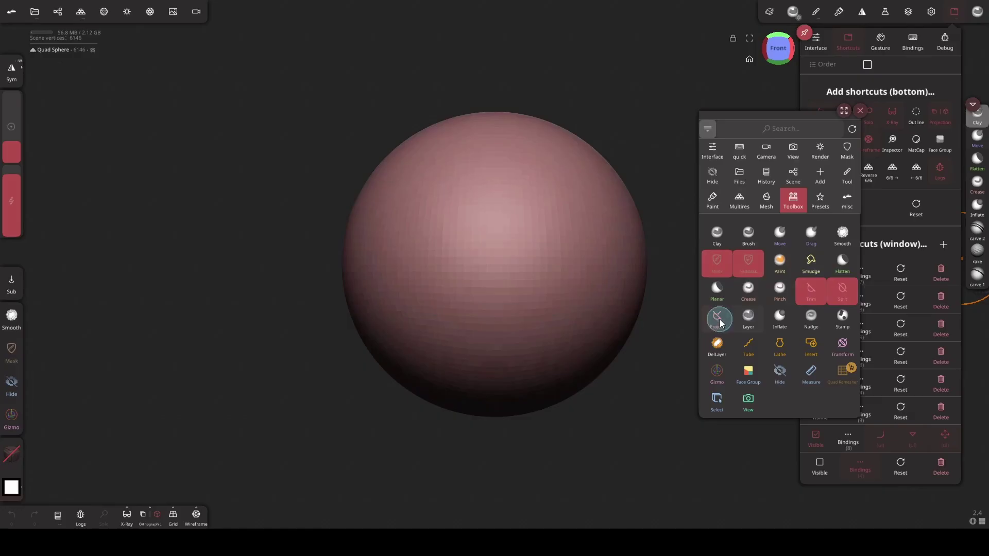
click(718, 344)
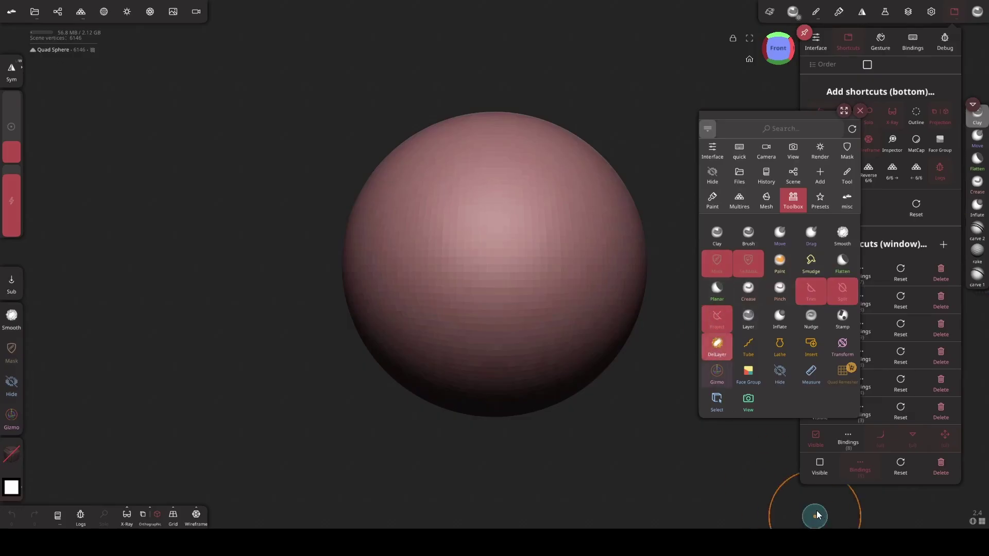
Step: Show the tool bar as a vertical column docked on the right beside the brushes
click(819, 463)
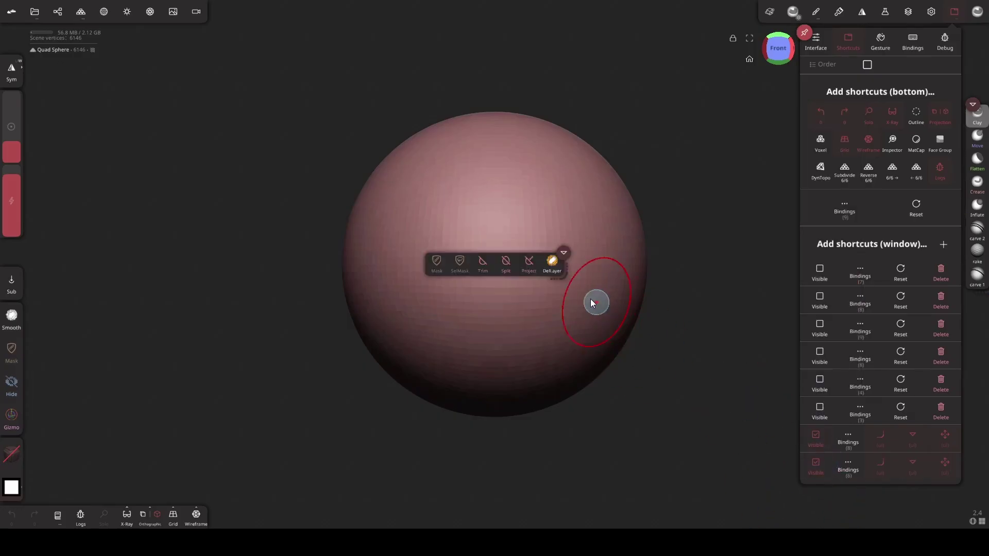
mouse_move(566, 282)
mouse_down()
mouse_move(506, 353)
mouse_move(421, 425)
mouse_up()
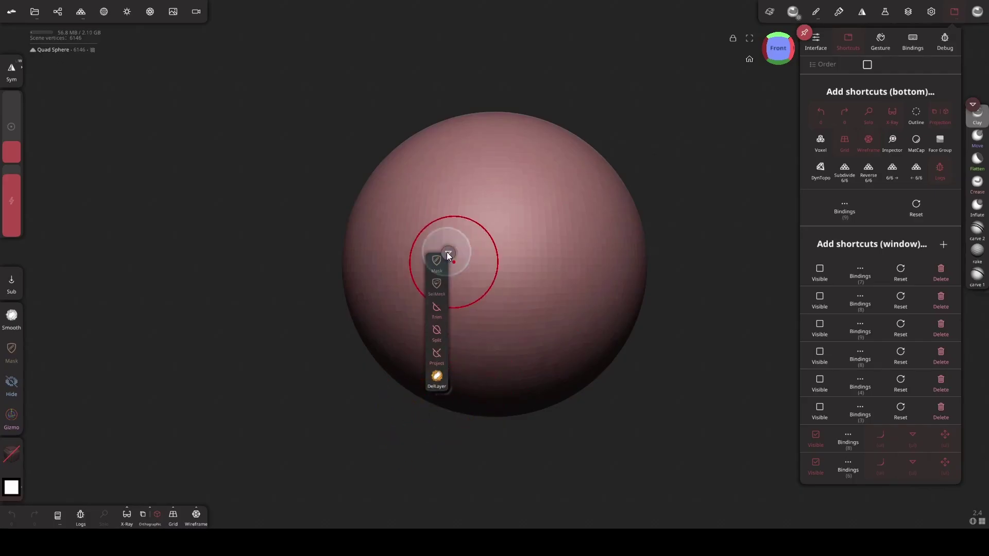
mouse_move(450, 256)
mouse_down()
mouse_move(781, 291)
mouse_move(986, 289)
mouse_move(987, 304)
mouse_up()
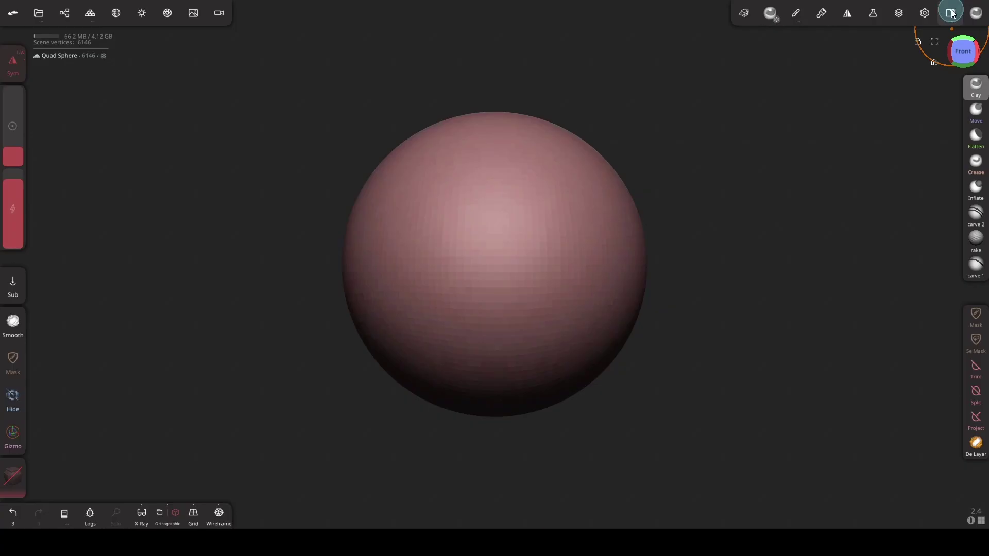
Step: Add a third window shortcut holding Box, Quad Sphere, Cylinder, Tube and Plane primitives
click(951, 14)
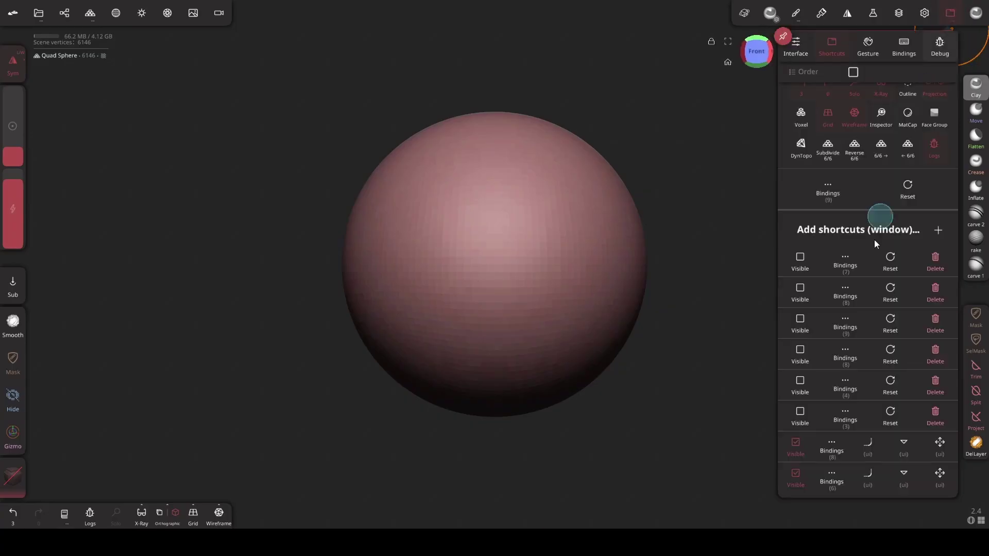
click(939, 230)
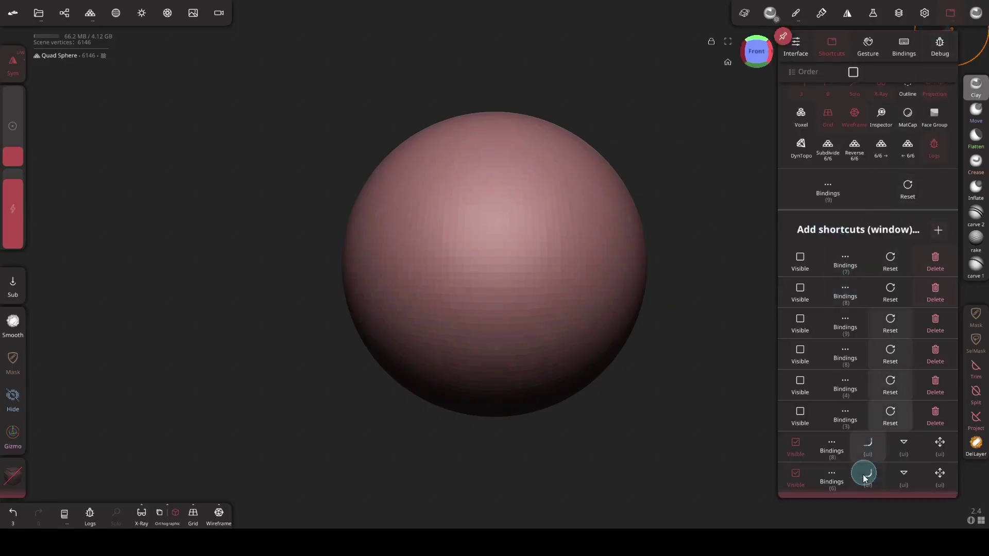
scroll(861, 438, down, 2)
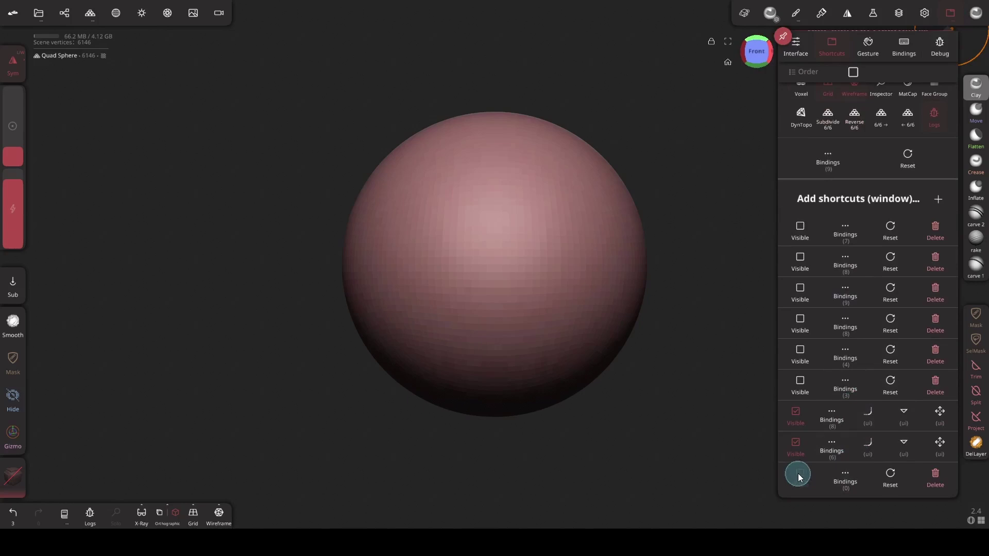
click(846, 473)
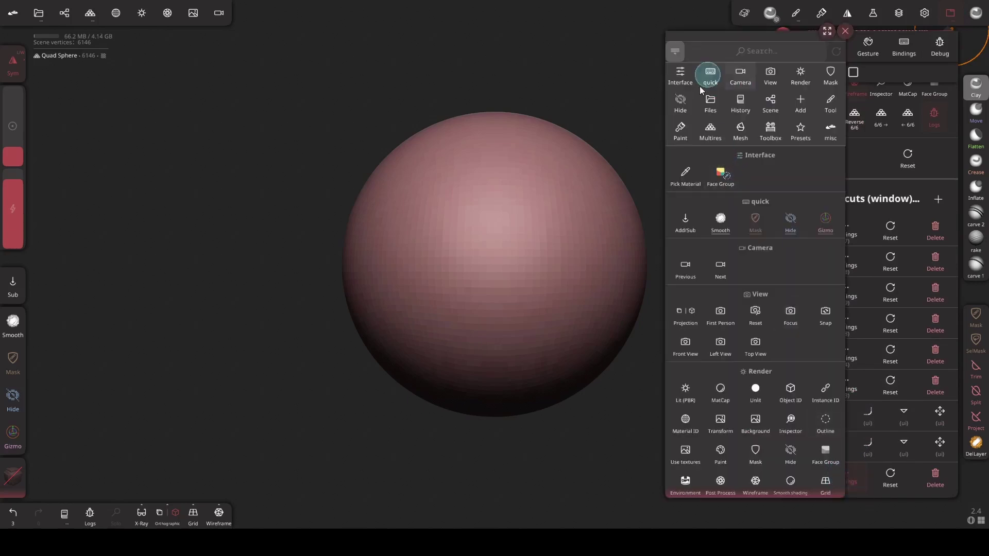
click(801, 103)
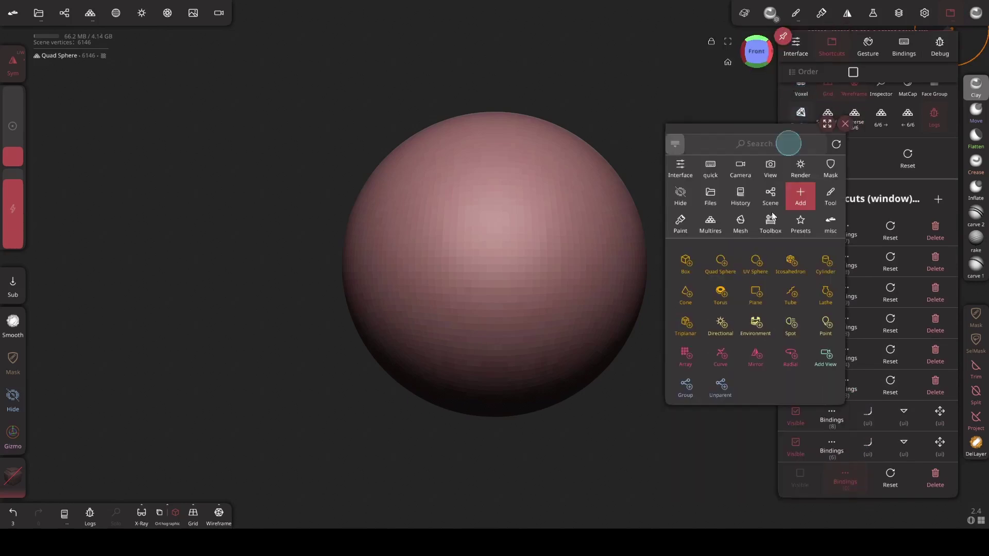
click(726, 265)
click(686, 264)
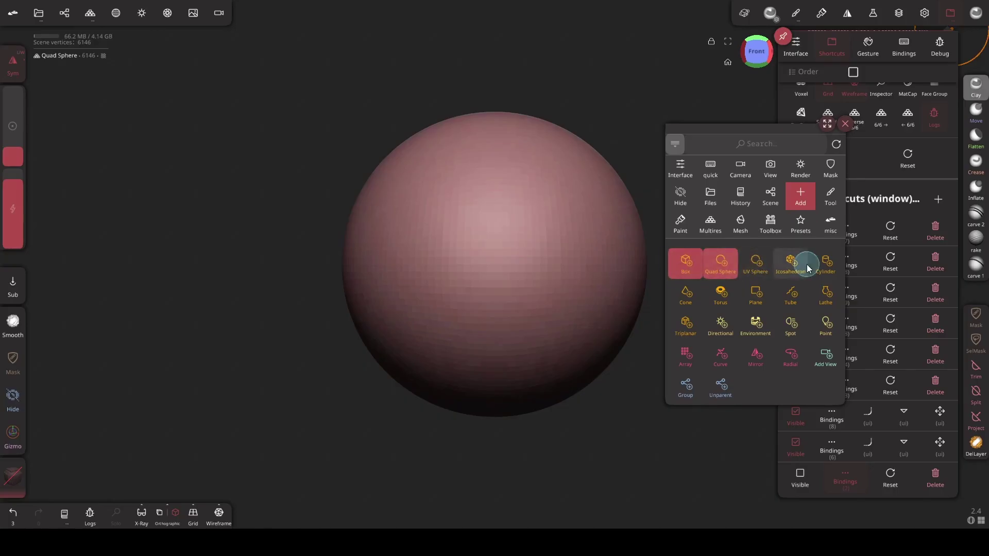
click(824, 263)
click(793, 291)
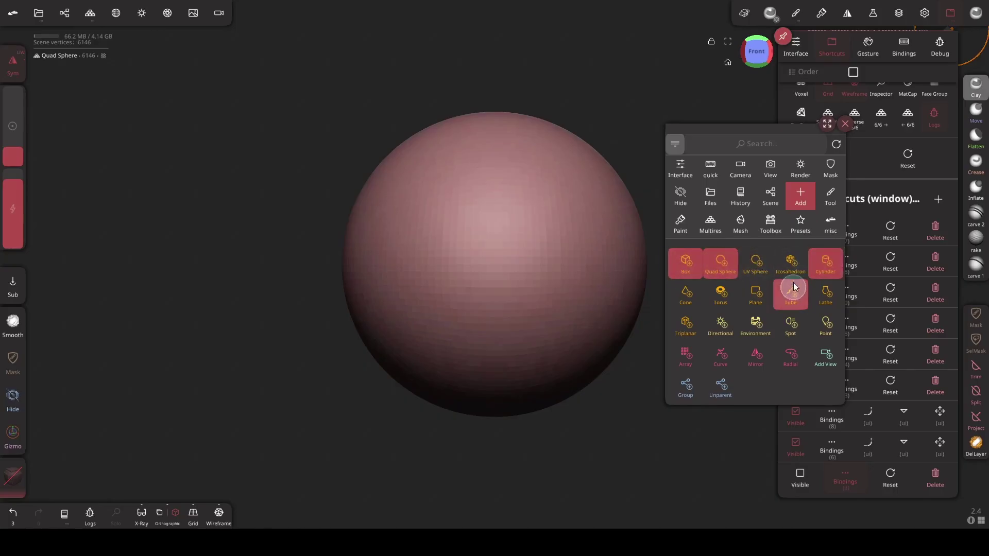
click(757, 296)
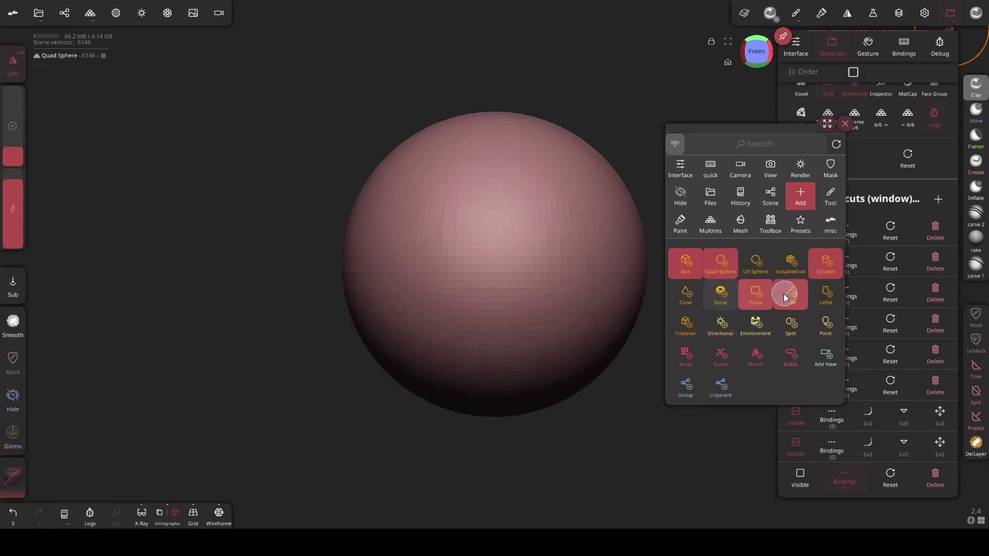
click(845, 124)
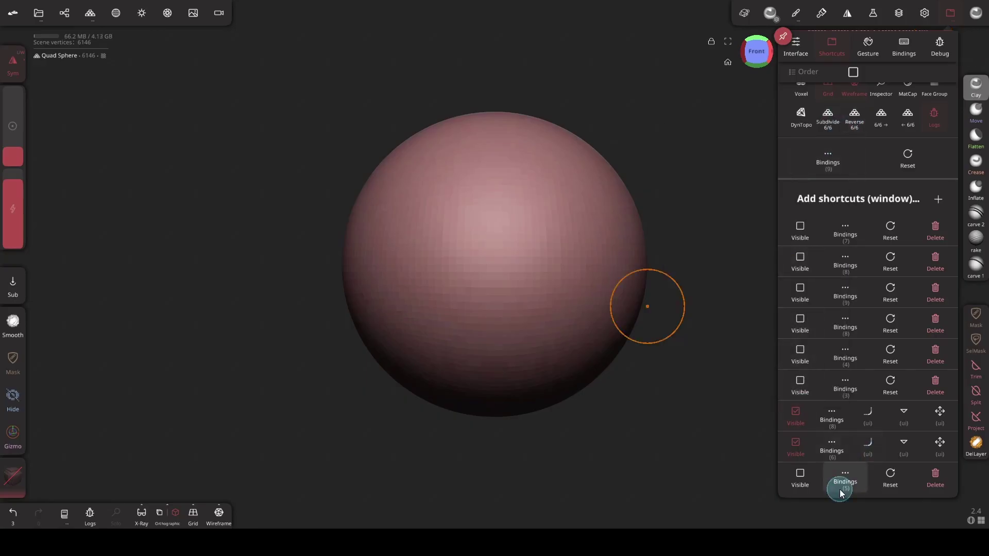
Step: Make the primitives bar visible, dock it at bottom centre, and enable its two (ui) options
click(800, 473)
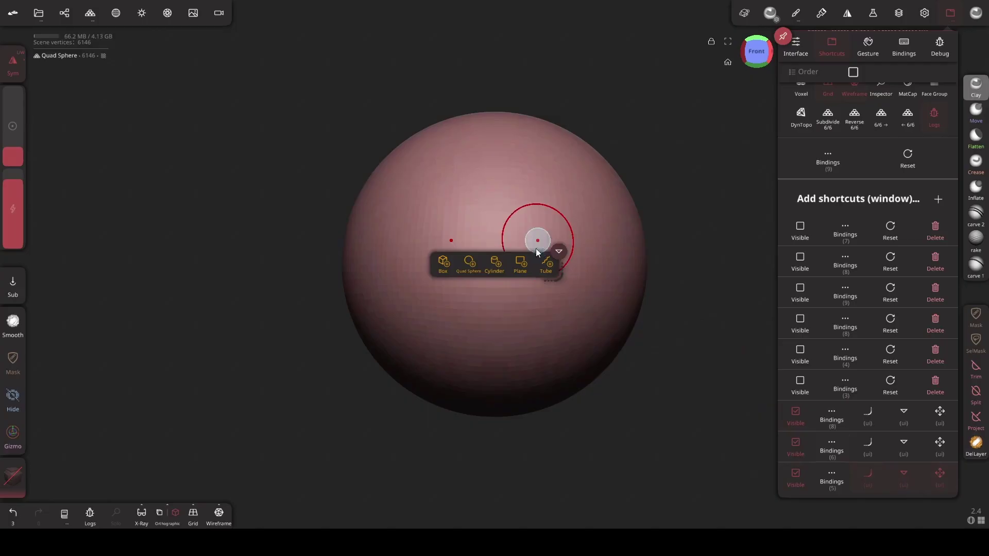
drag(561, 252, 561, 526)
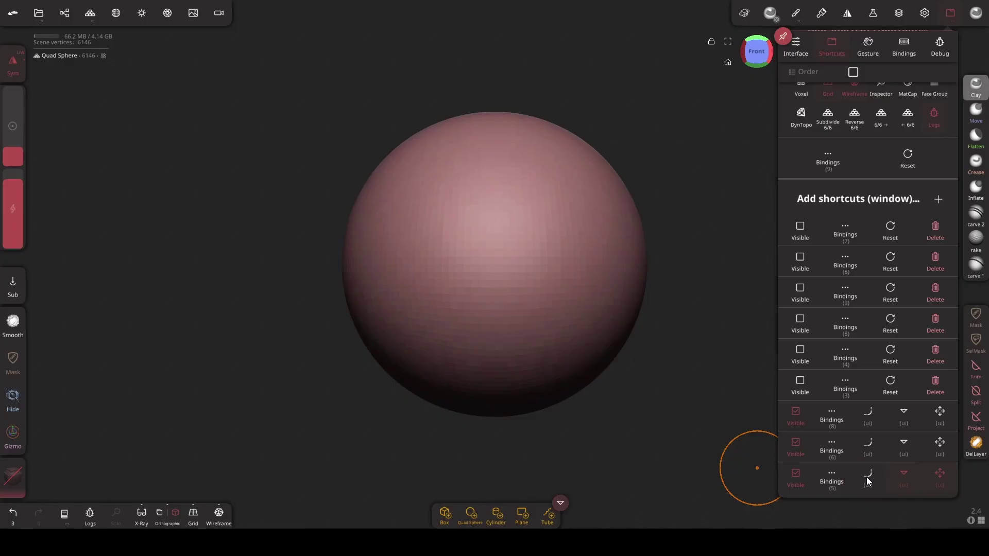
click(904, 475)
click(940, 474)
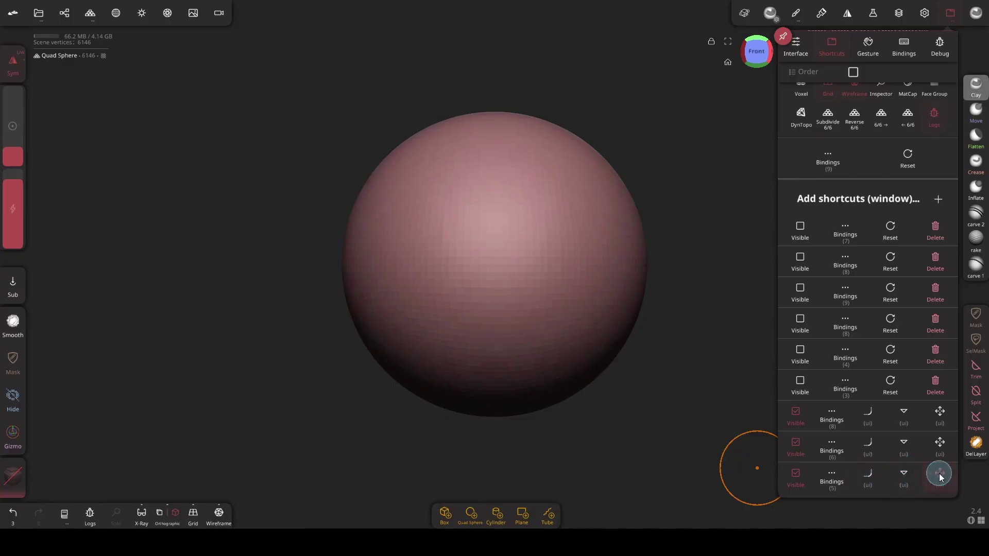
Step: Add a window shortcut bound to the MatCap, Unlit and Lit (PBR) render modes
click(942, 201)
scroll(876, 366, down, 2)
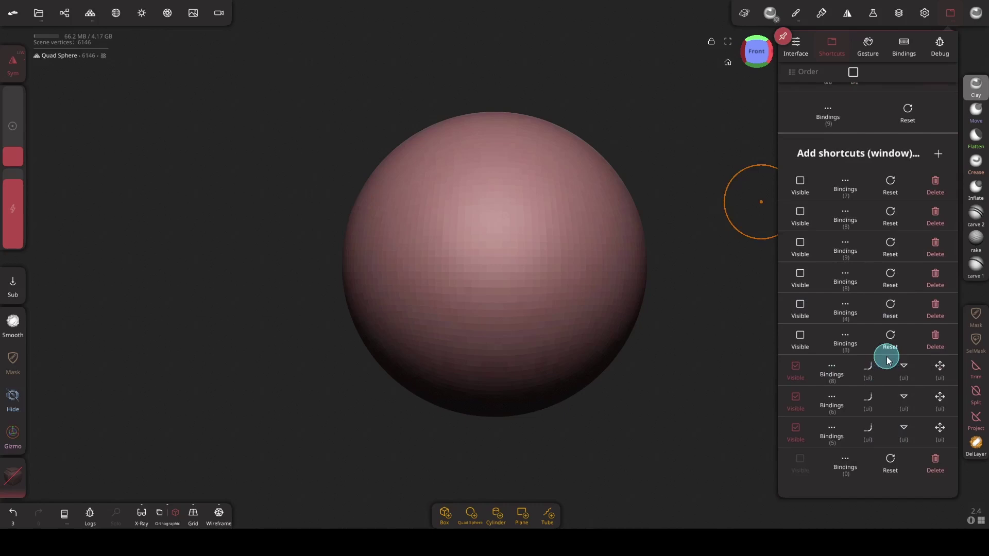
click(835, 486)
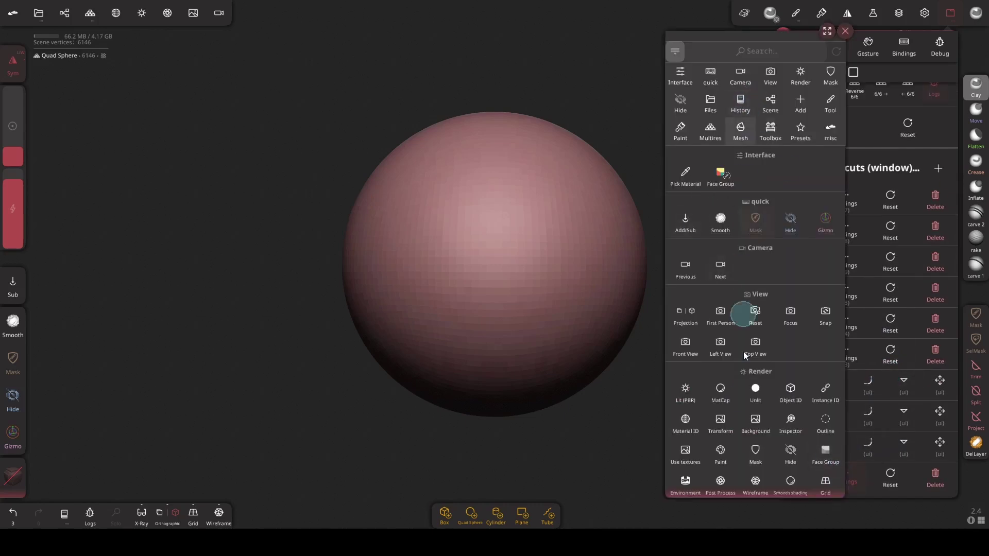
click(720, 391)
click(755, 391)
click(685, 392)
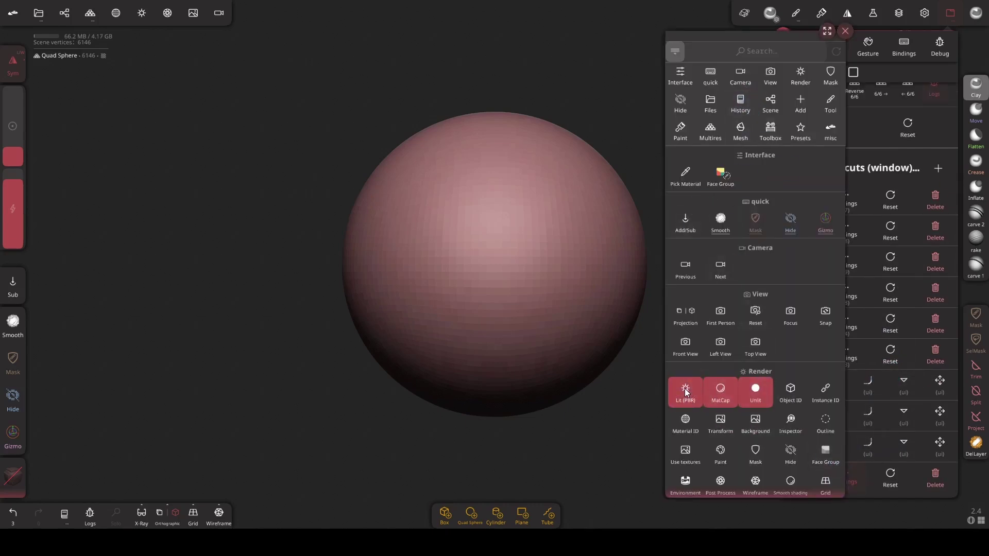
scroll(747, 360, down, 2)
drag(844, 40, 836, 39)
click(836, 39)
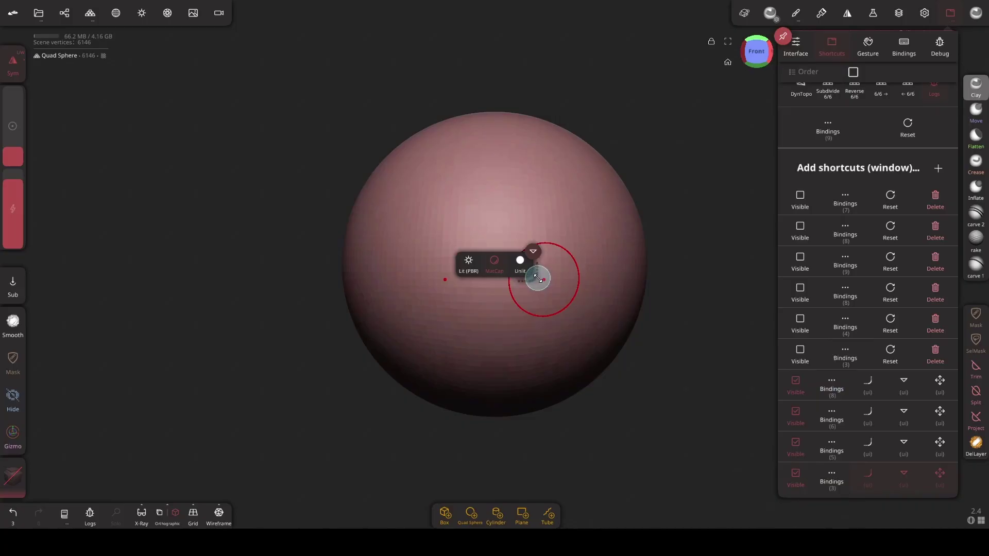
Step: Dock the render bar at the bottom beside the primitives bar and add another window shortcut
drag(537, 261, 651, 523)
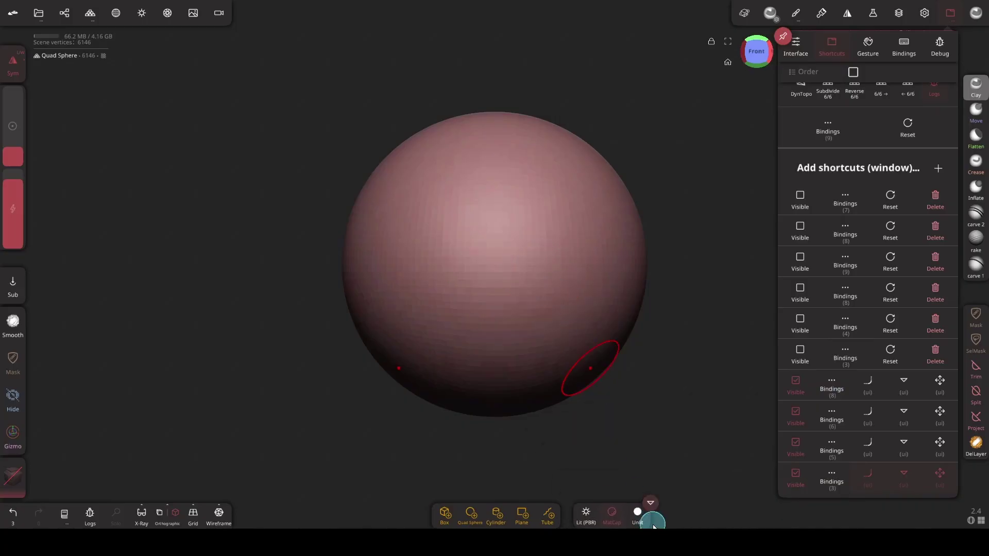
drag(936, 475, 753, 326)
click(937, 167)
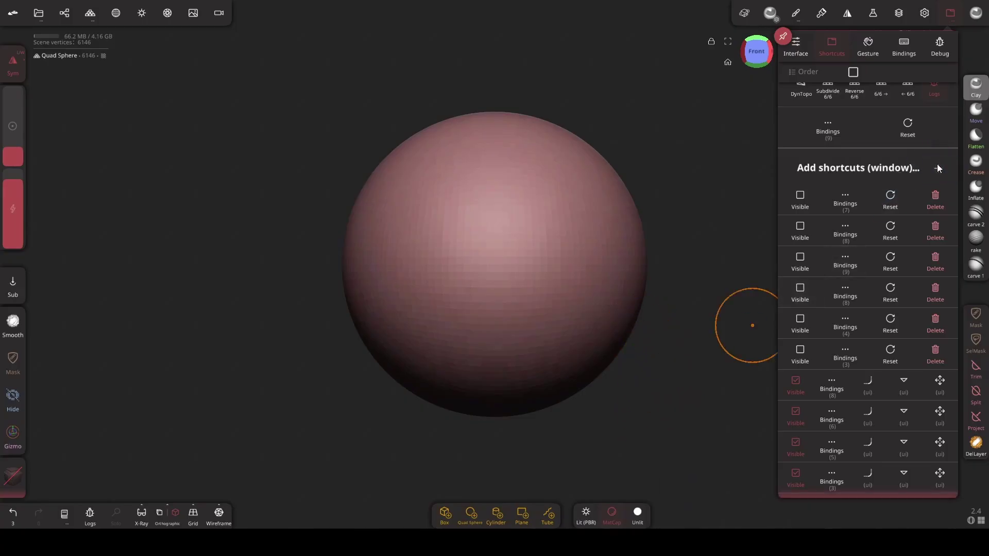
Step: Bind Front and Connected to the newest window by searching 'fron' and 'conn'
scroll(889, 400, down, 2)
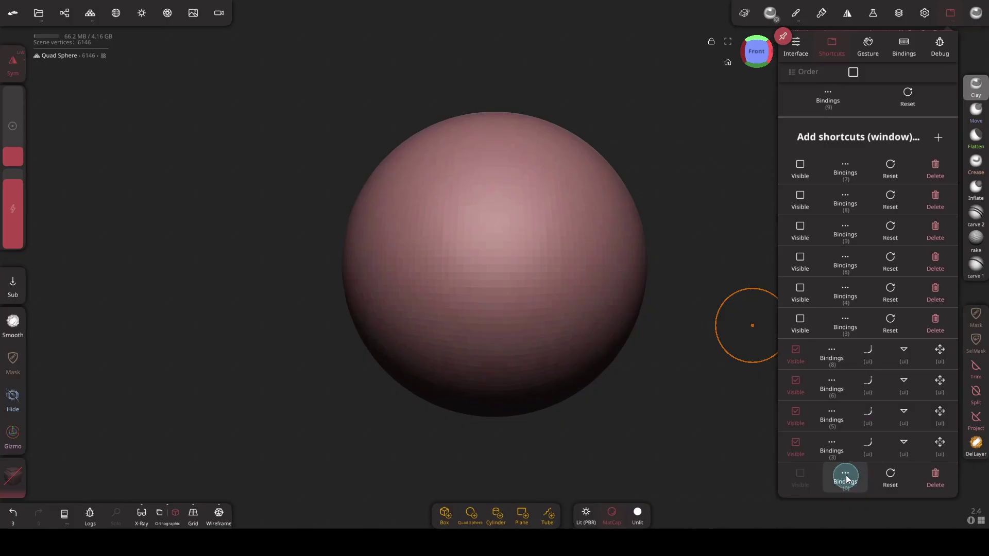
click(846, 474)
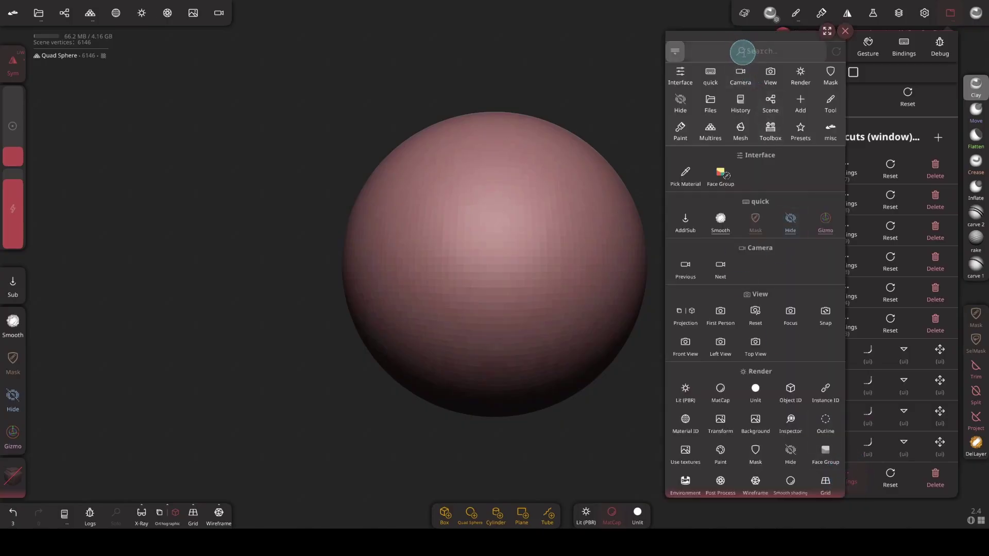
click(744, 52)
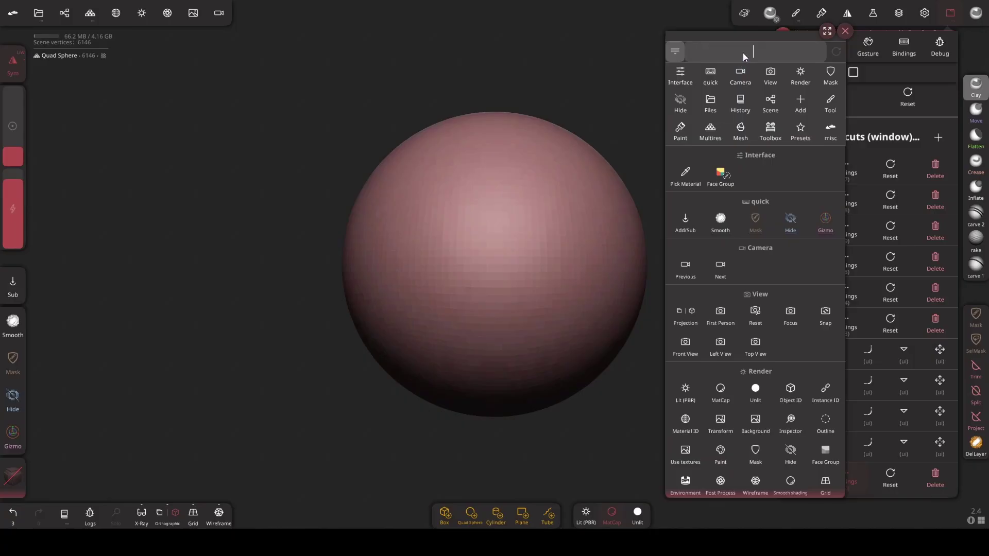
text(fron)
click(685, 370)
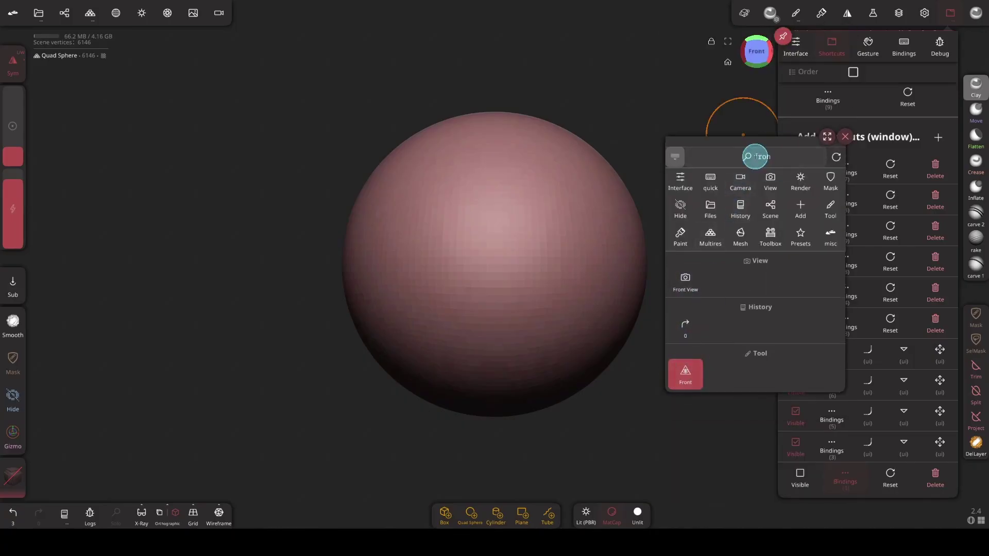
click(782, 157)
text(conn)
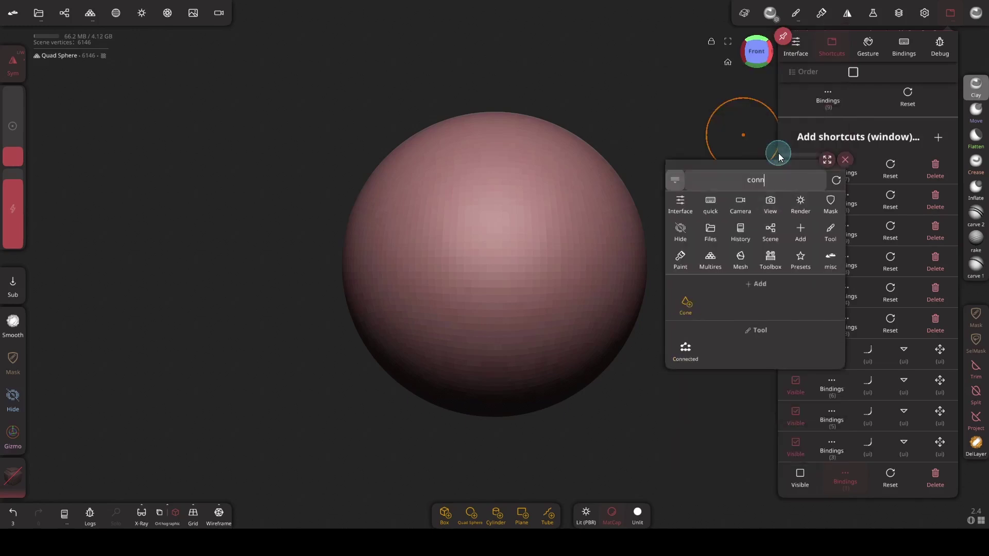
click(686, 355)
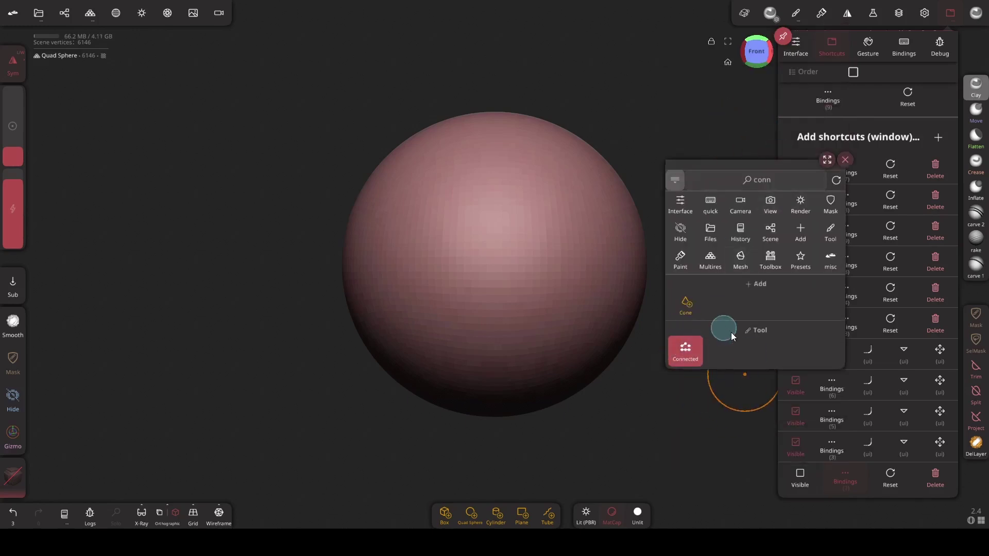
Step: Add Silhouette via 'sil', show the bar, and dock it at the bottom right
text(sil)
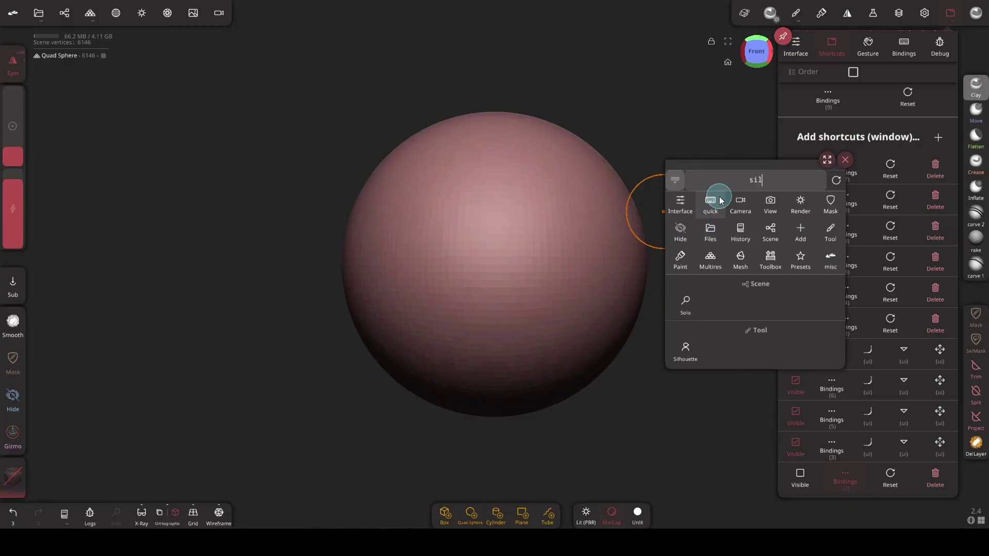
click(686, 351)
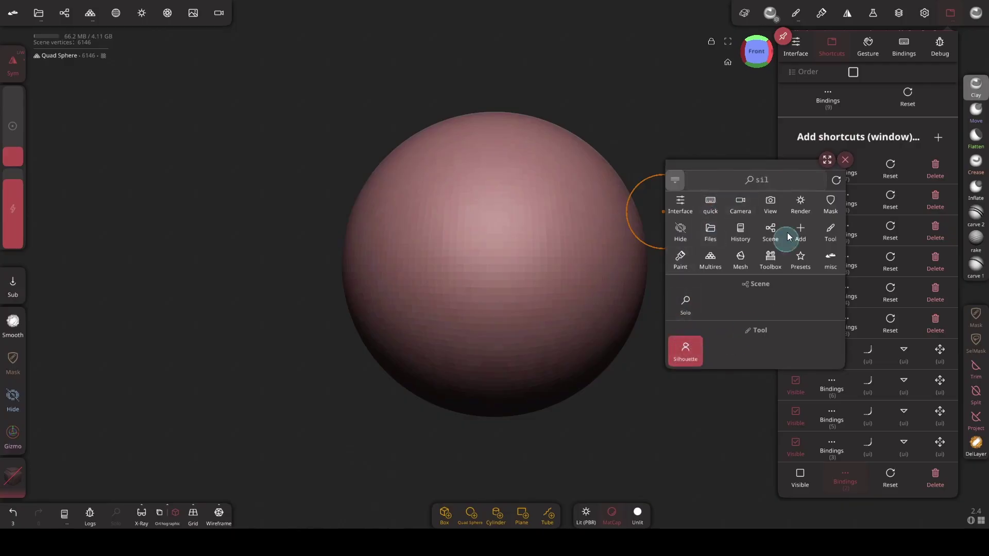
click(844, 160)
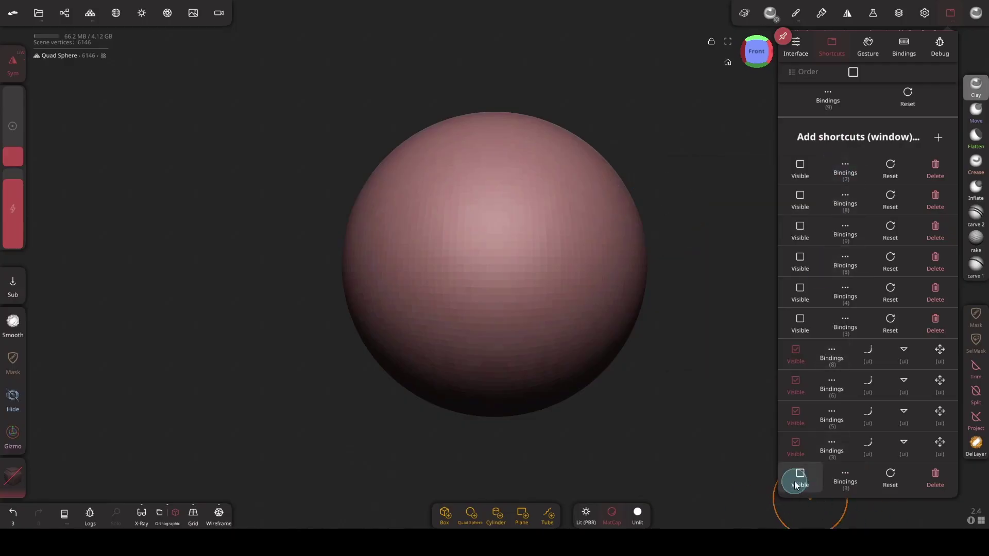
click(799, 475)
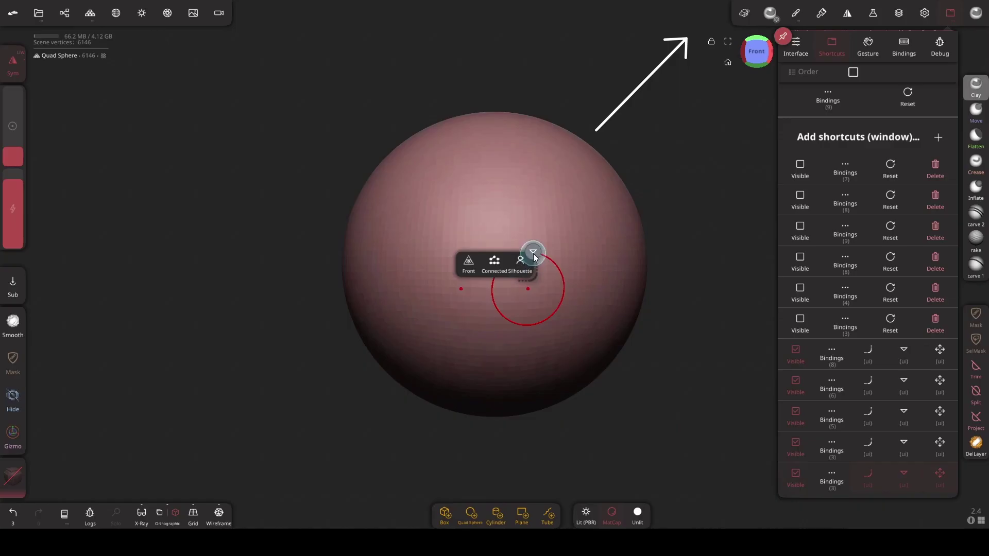
drag(535, 258, 783, 526)
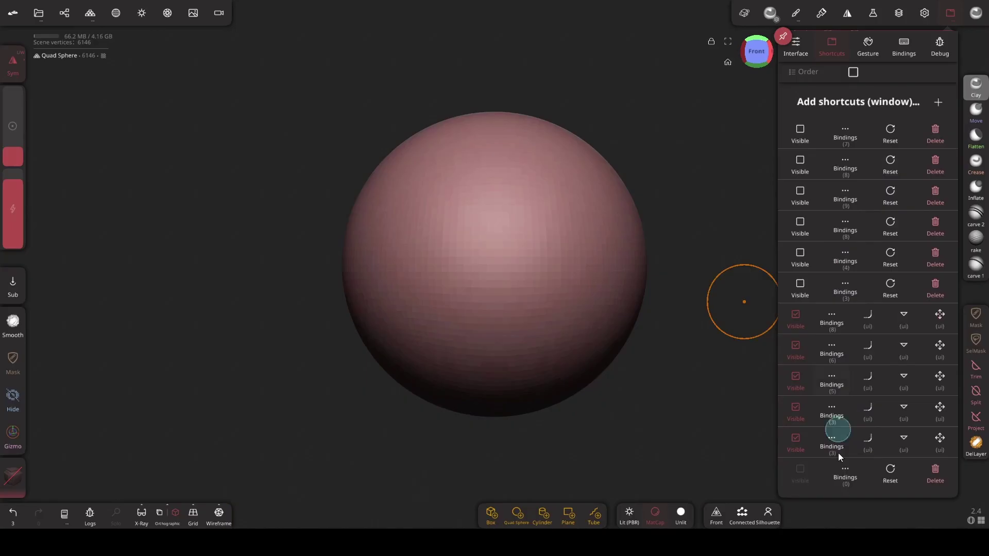
Step: Add the Voxel and Subdivide shortcuts to another window by searching 'vox' and 'sub'
click(842, 468)
click(788, 224)
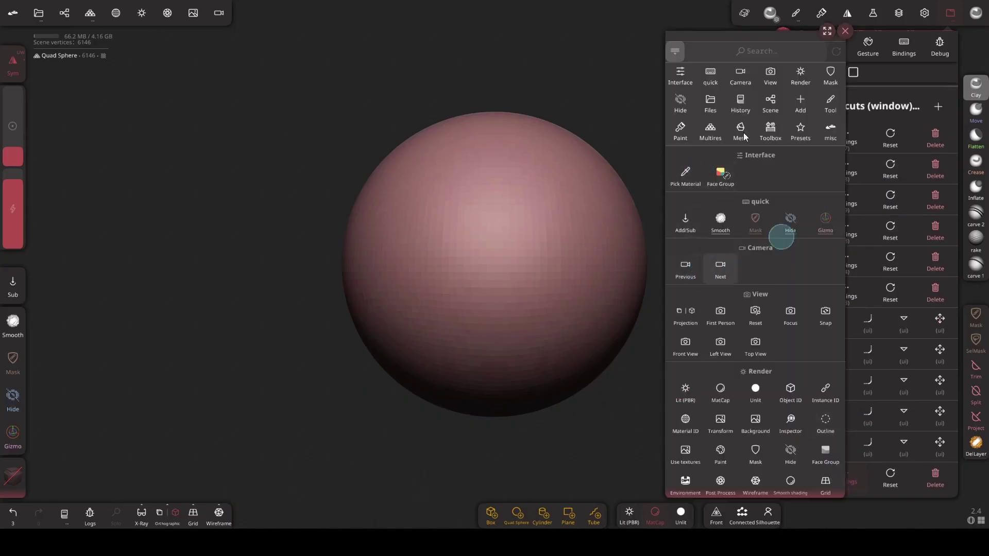
click(733, 51)
text(vox)
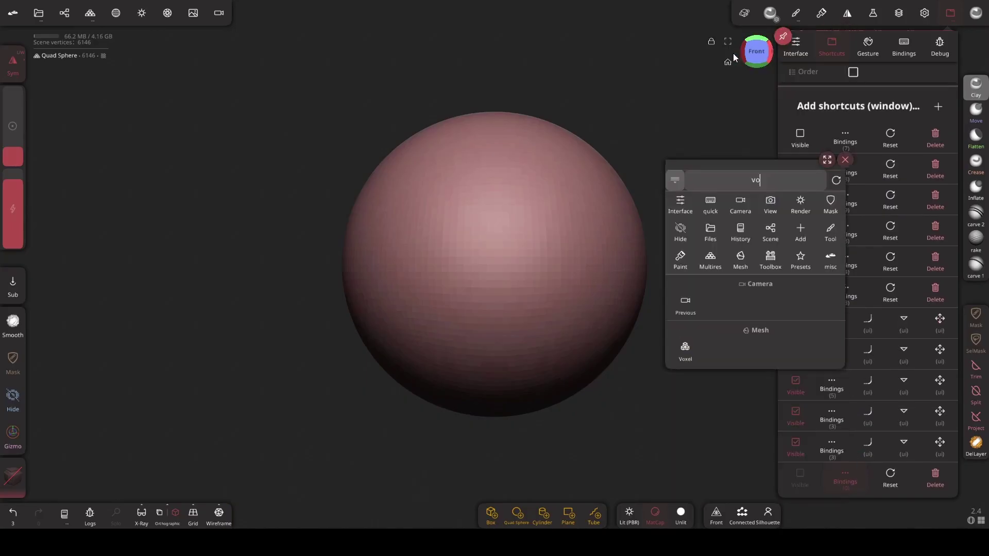
click(685, 347)
click(735, 175)
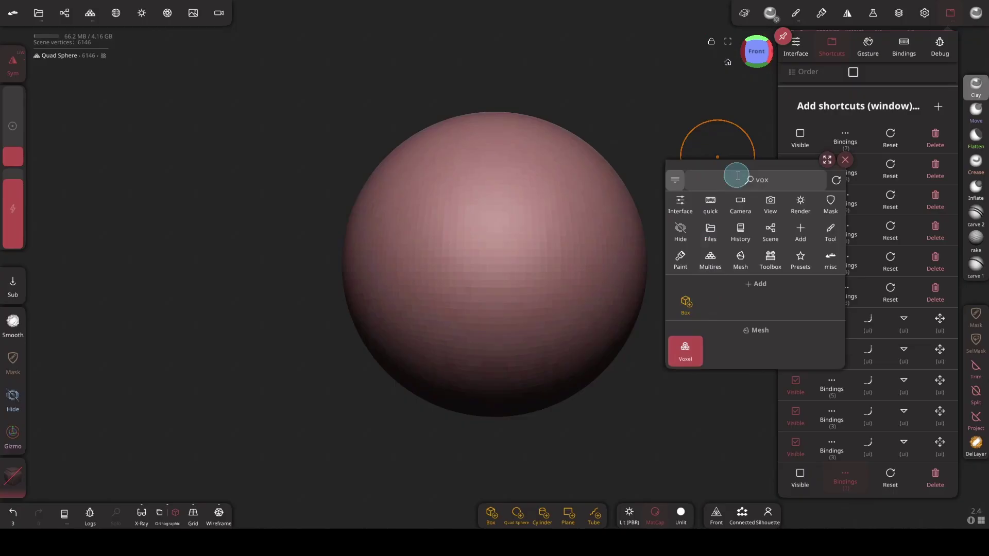
text(dy)
key(BackSpace)
key(BackSpace)
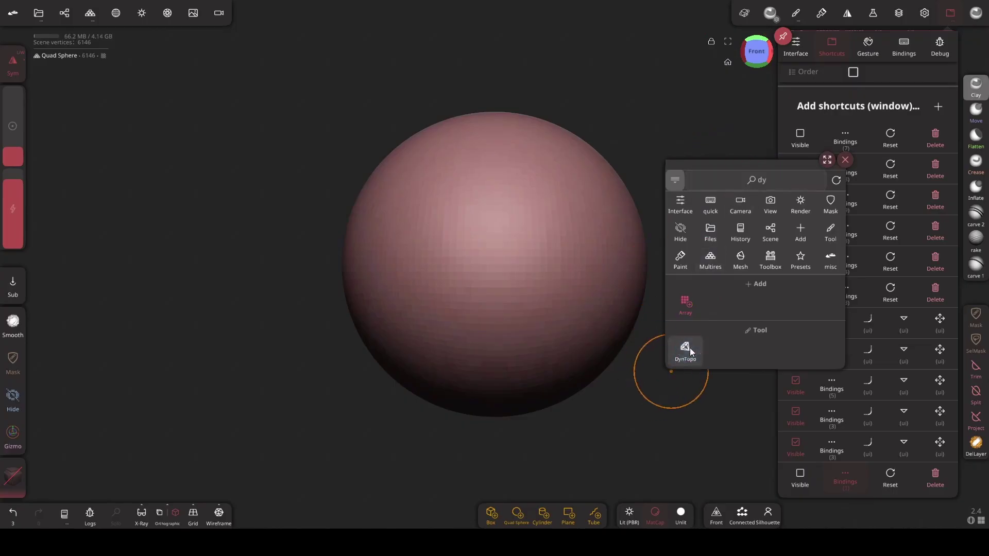
text(sub)
click(686, 373)
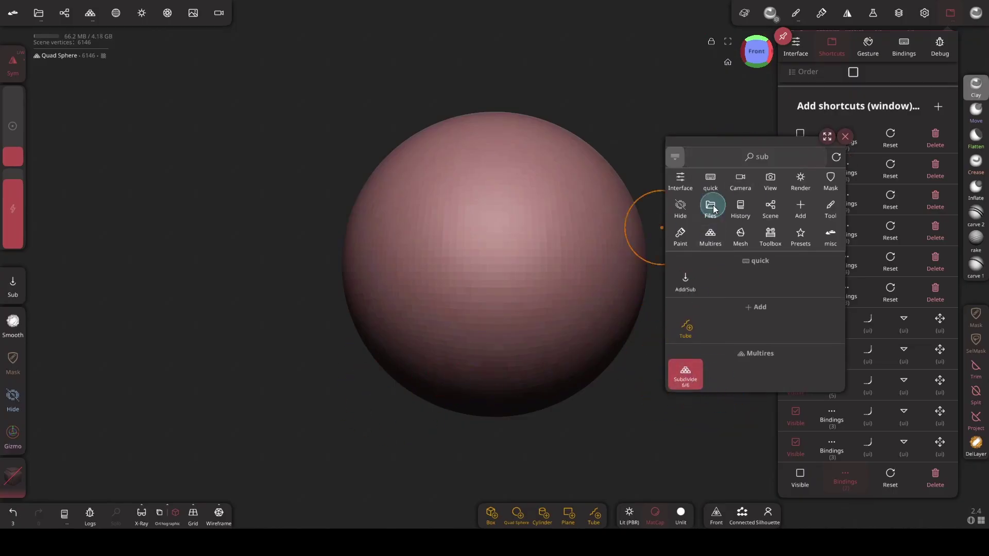
Step: Add the Select, Delete and Visible shortcuts by searching 'sele', 'dele' and 'vis'
key(BackSpace)
key(BackSpace)
key(BackSpace)
text(sele)
click(720, 349)
click(780, 178)
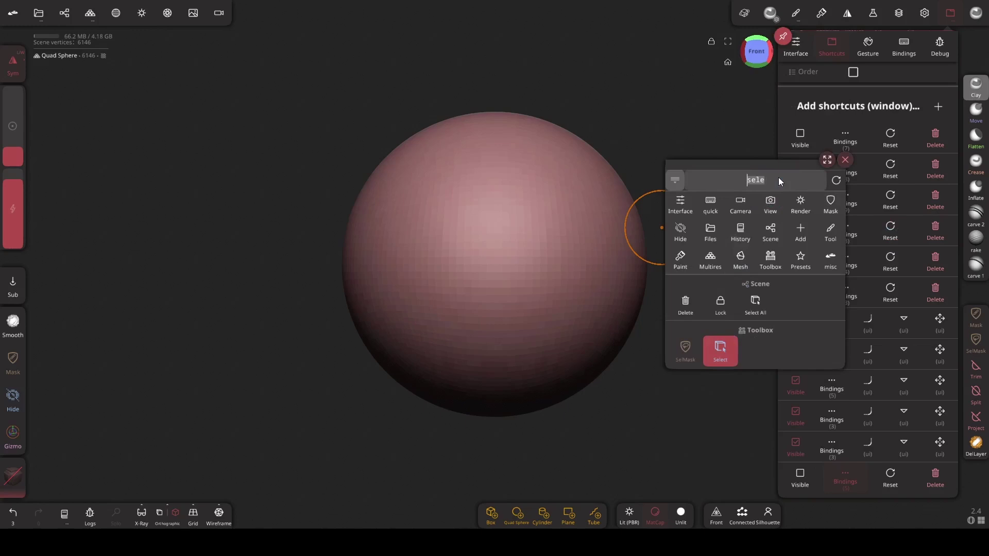
text(dele)
click(685, 350)
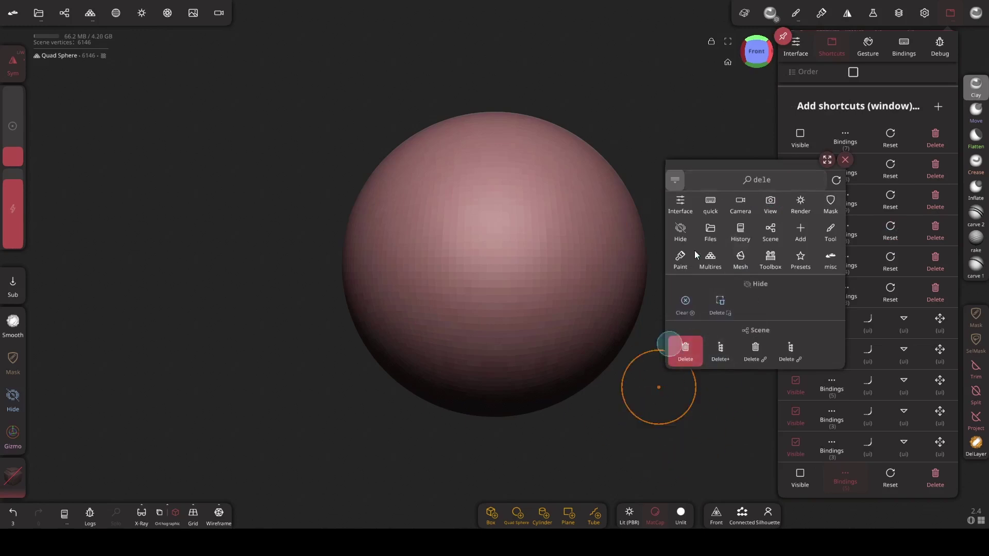
click(761, 180)
text(vis)
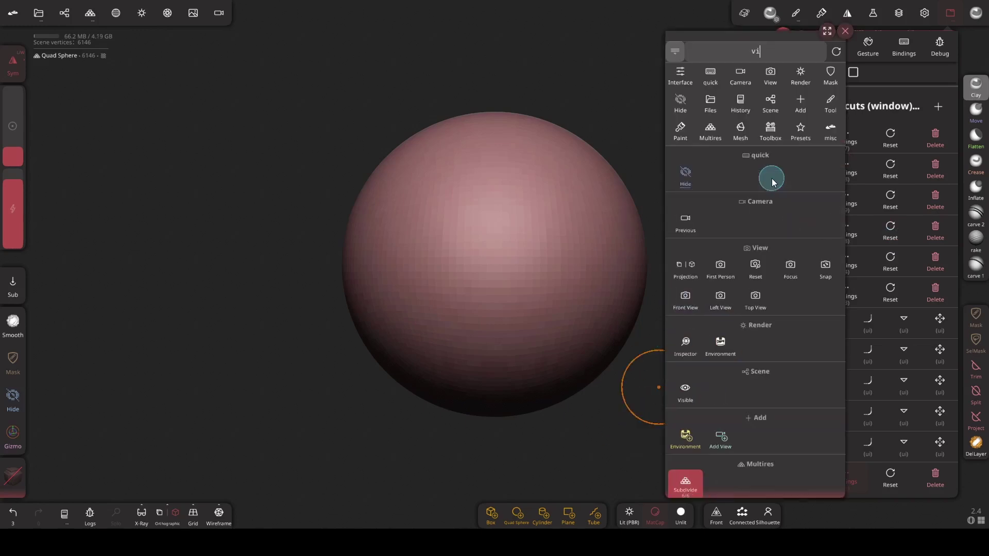
click(679, 348)
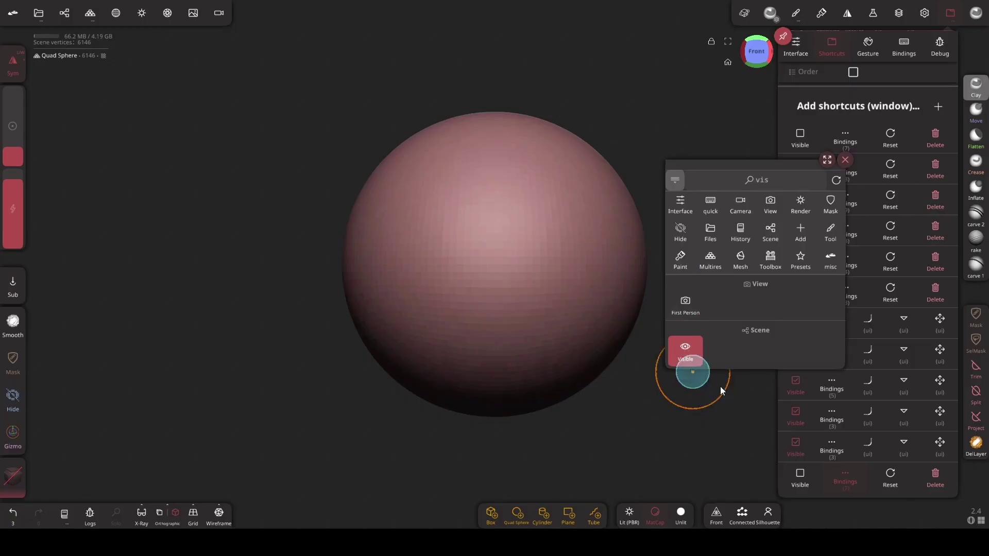
click(845, 161)
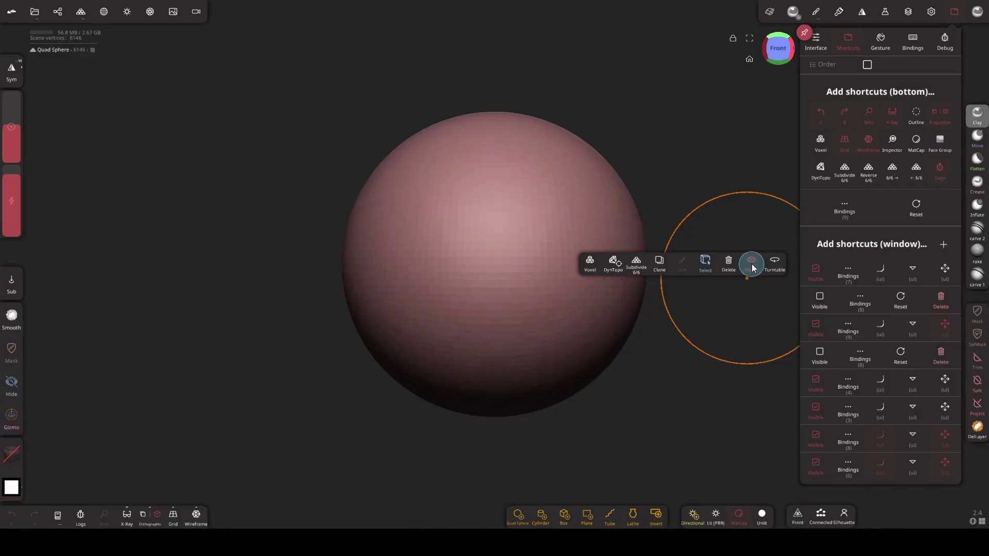
Step: Dock the Voxel-to-Turntable bar at bottom centre, then add and remove Voxel from bottom shortcuts
drag(751, 265, 452, 526)
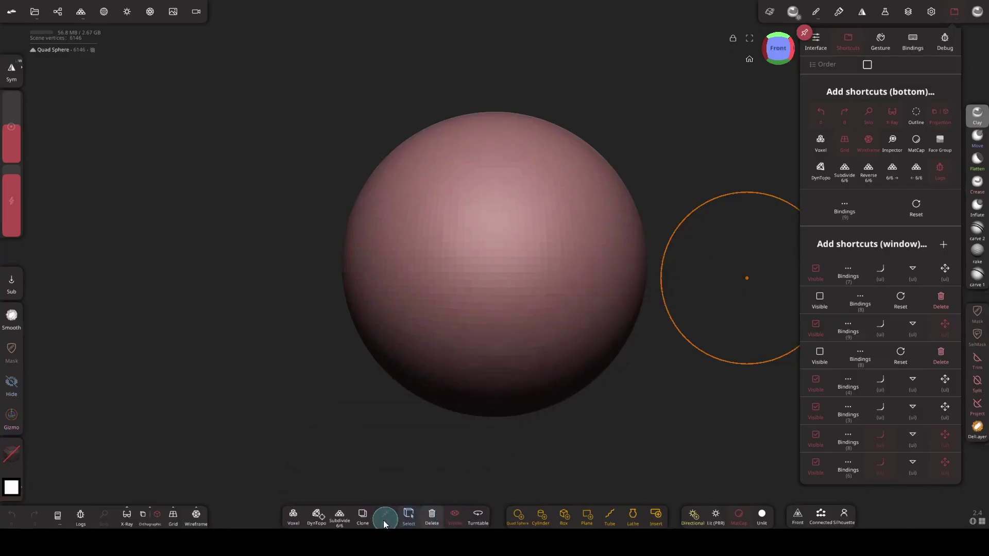
mouse_move(386, 521)
mouse_down()
mouse_move(221, 515)
mouse_move(73, 525)
mouse_move(192, 519)
mouse_move(227, 478)
mouse_move(839, 108)
mouse_up()
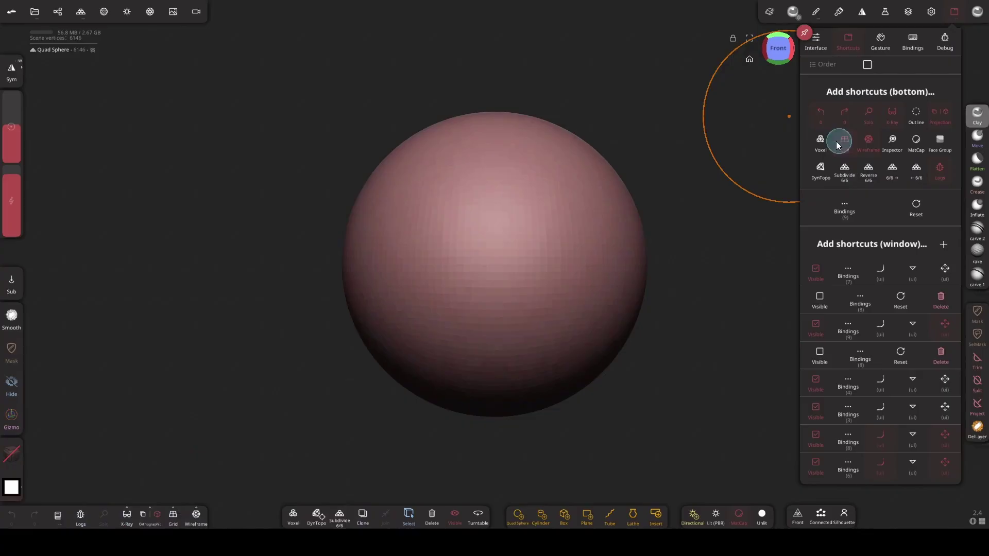
drag(822, 147, 891, 150)
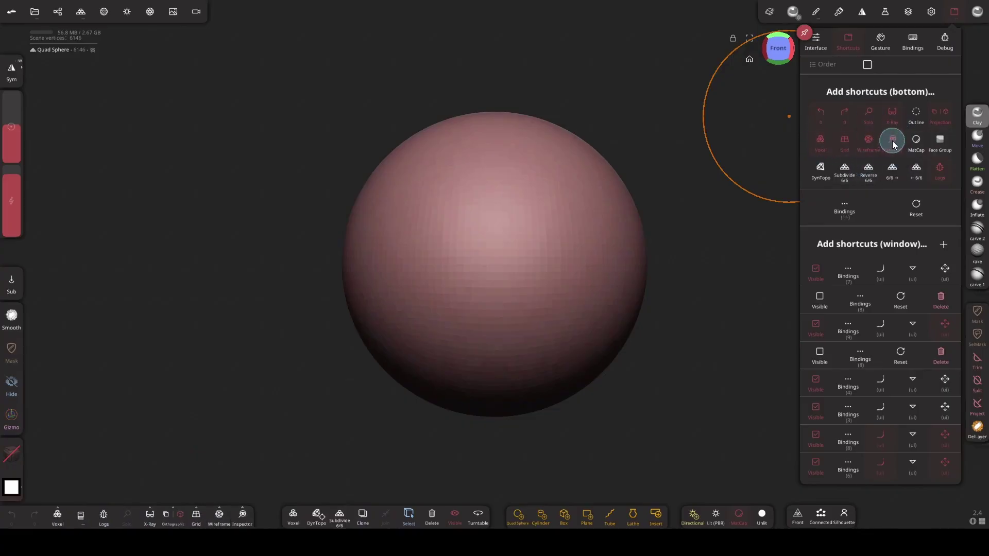
drag(827, 144, 879, 151)
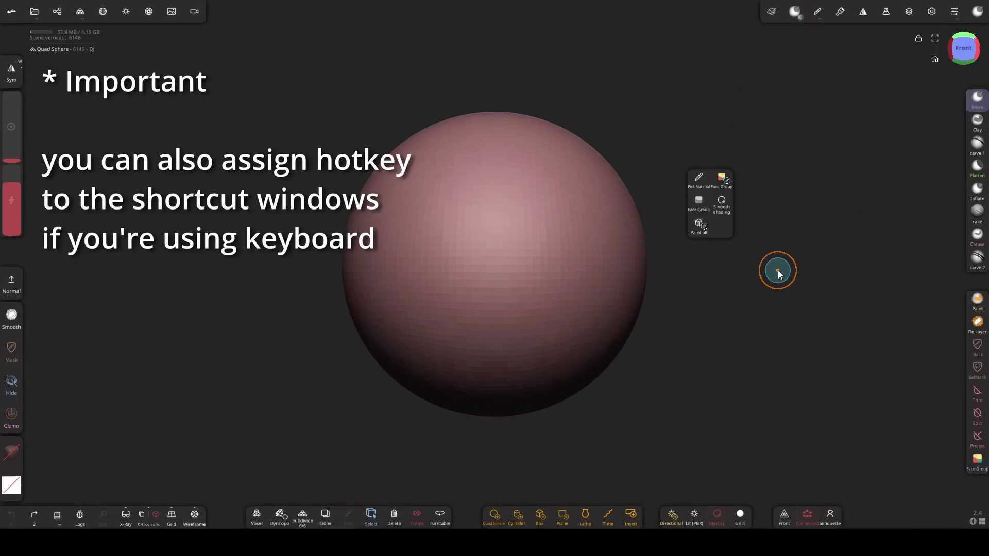
Step: In Bindings, assign the Space key to Shortcut window n°6 and tick its checkbox to enable it
drag(778, 271, 690, 175)
mouse_move(718, 226)
mouse_down()
mouse_move(720, 178)
mouse_move(746, 216)
mouse_move(734, 210)
mouse_up()
click(956, 12)
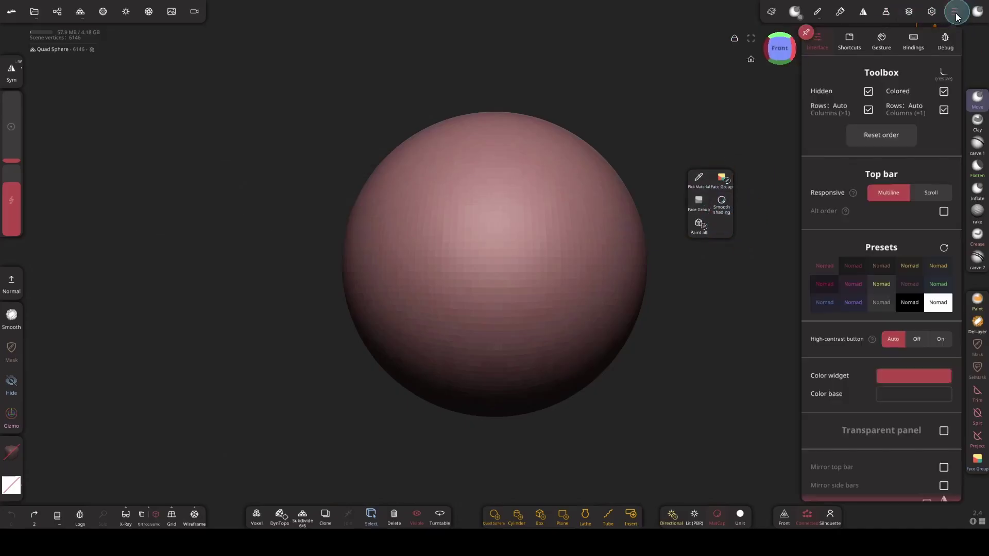
click(921, 45)
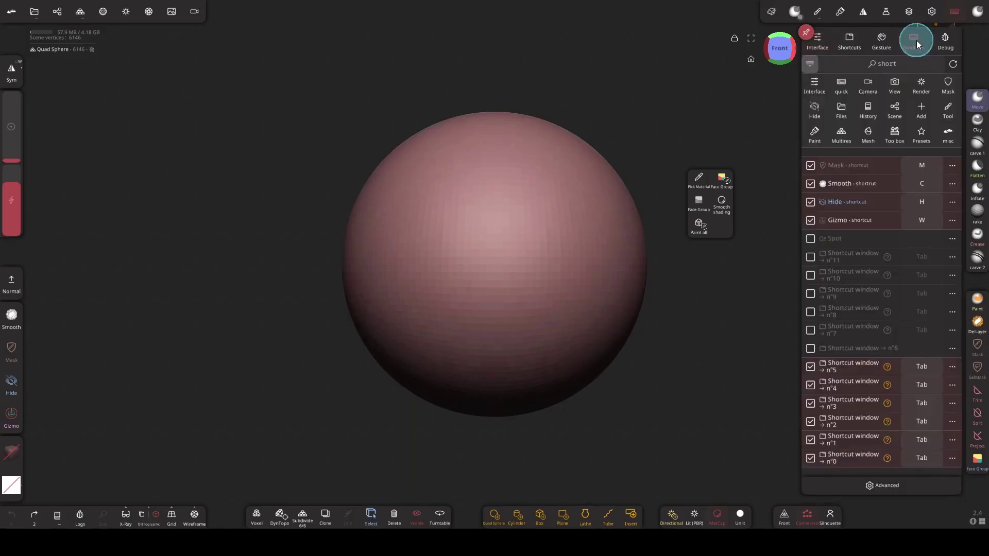
drag(878, 242, 874, 350)
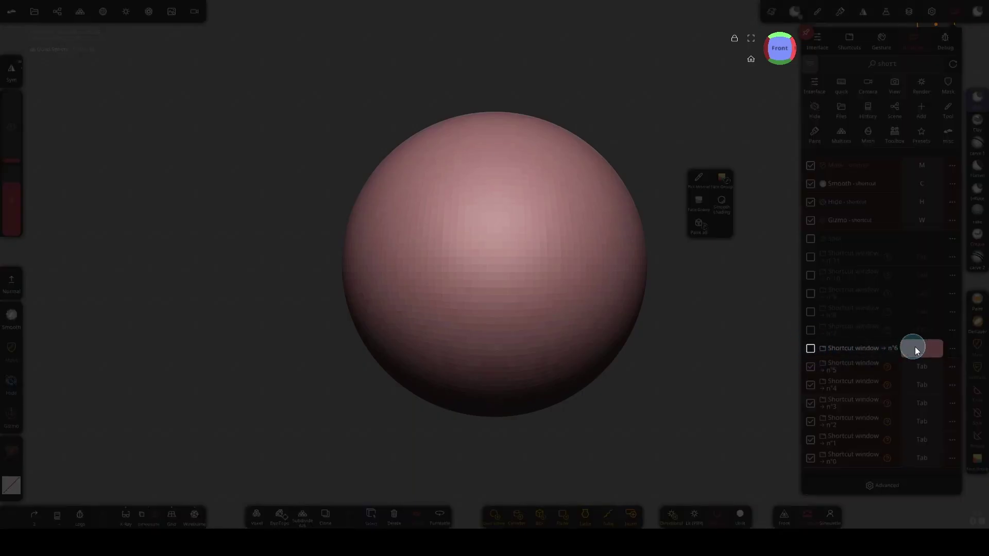
key(space)
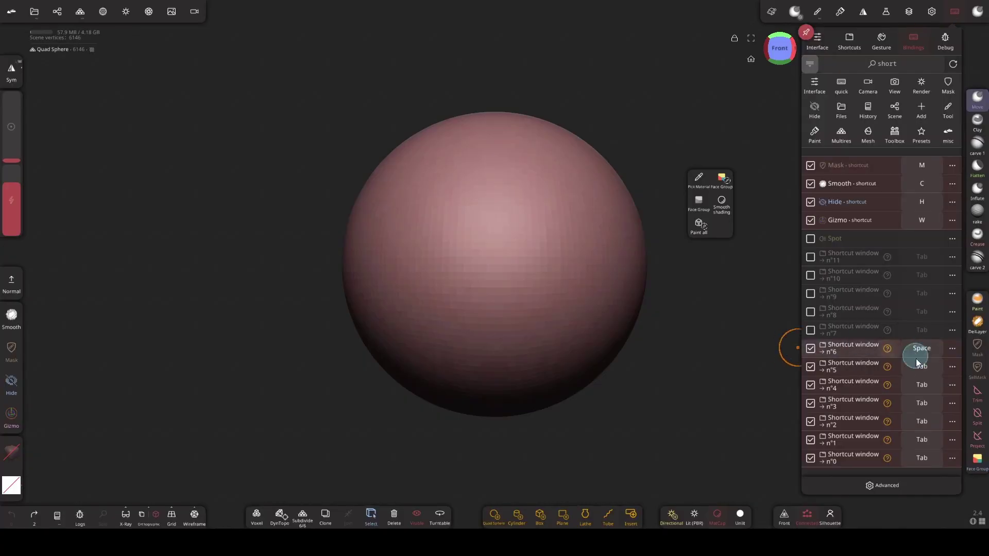
click(835, 352)
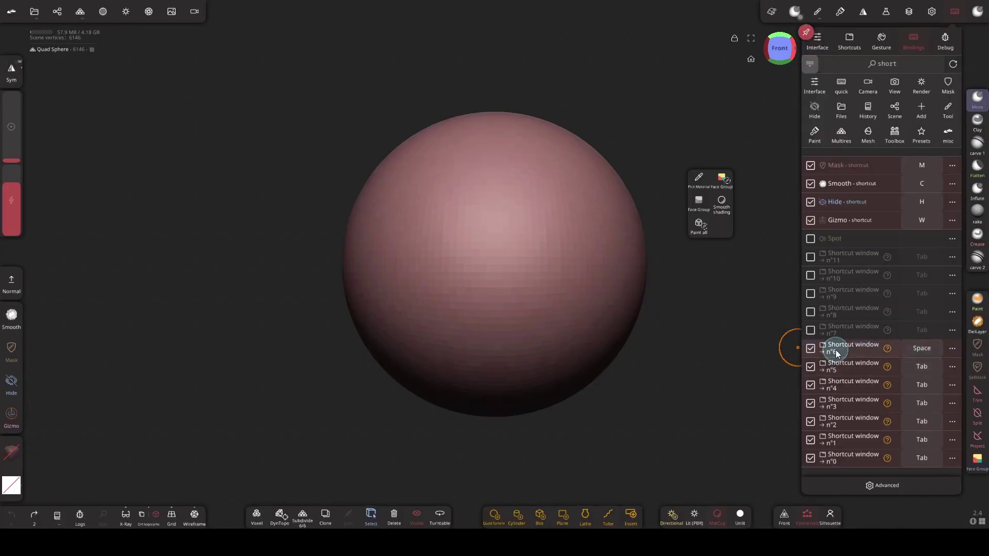
Step: Close the settings and rearrange the primitive shortcuts in the bottom toolbar
click(954, 12)
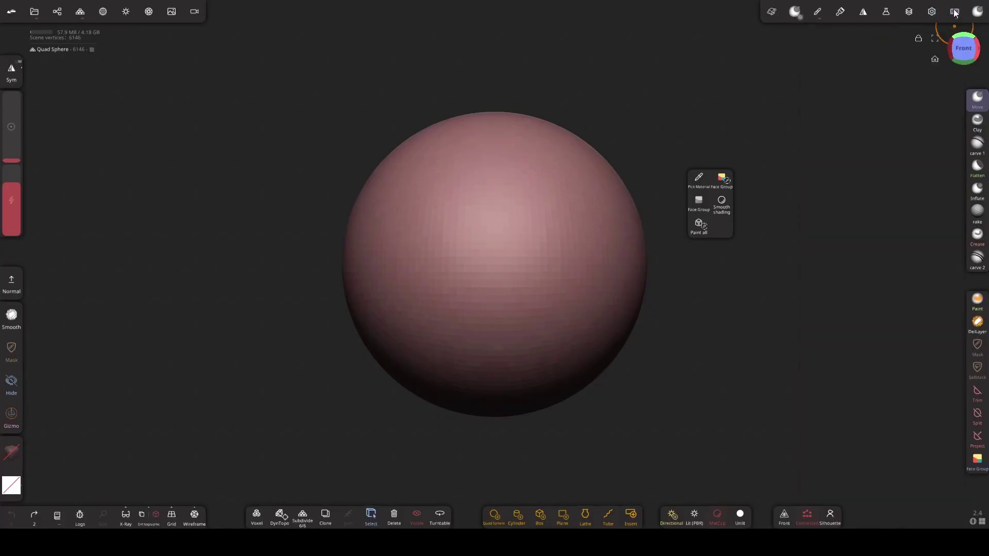
mouse_move(869, 99)
mouse_down()
mouse_move(789, 129)
mouse_move(656, 135)
mouse_move(739, 159)
mouse_move(768, 137)
mouse_up()
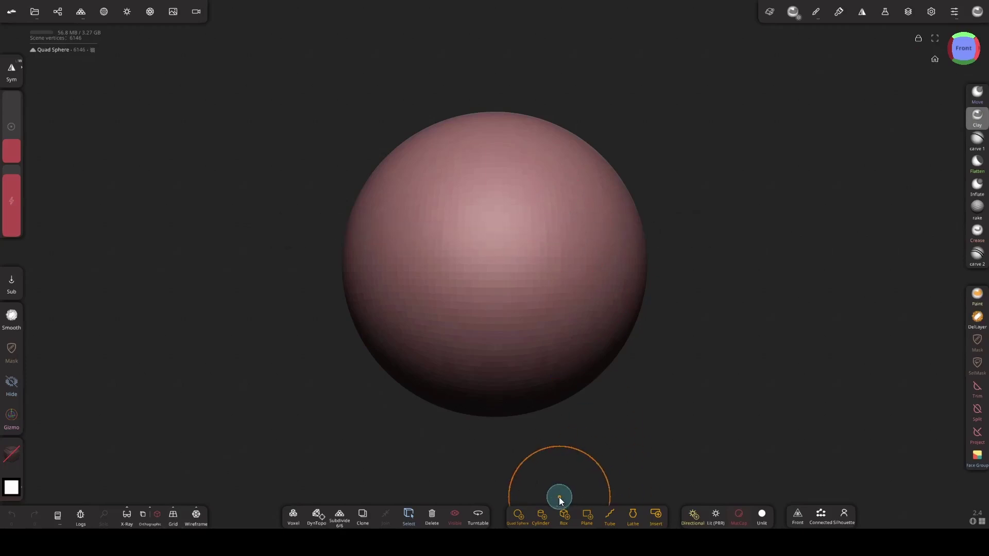
mouse_move(561, 521)
mouse_down()
mouse_move(628, 523)
mouse_move(633, 497)
mouse_up()
Step: Reorder primitives to Quad Sphere, Cylinder, Box, Plane, Lathe, Tube, Insert, then turn Order off
click(953, 11)
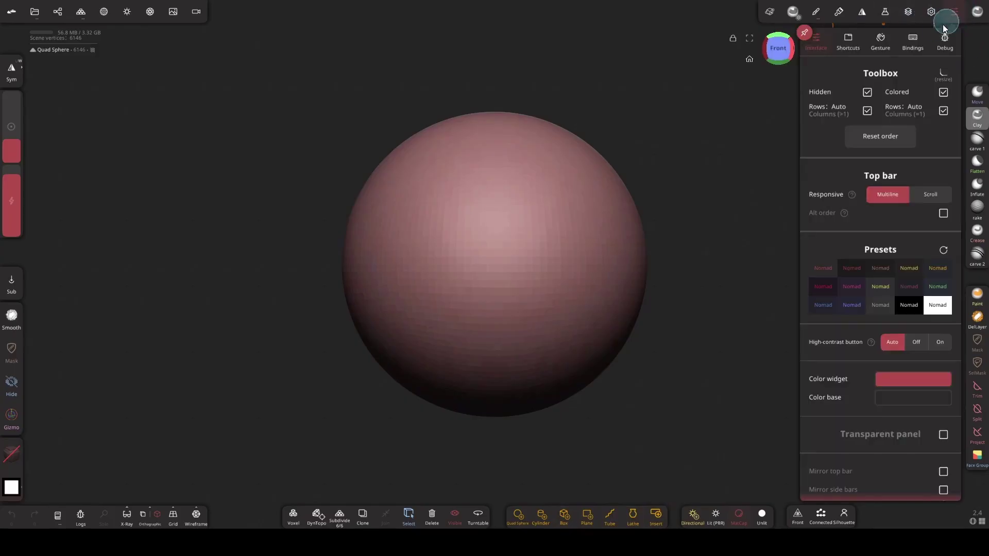
click(849, 40)
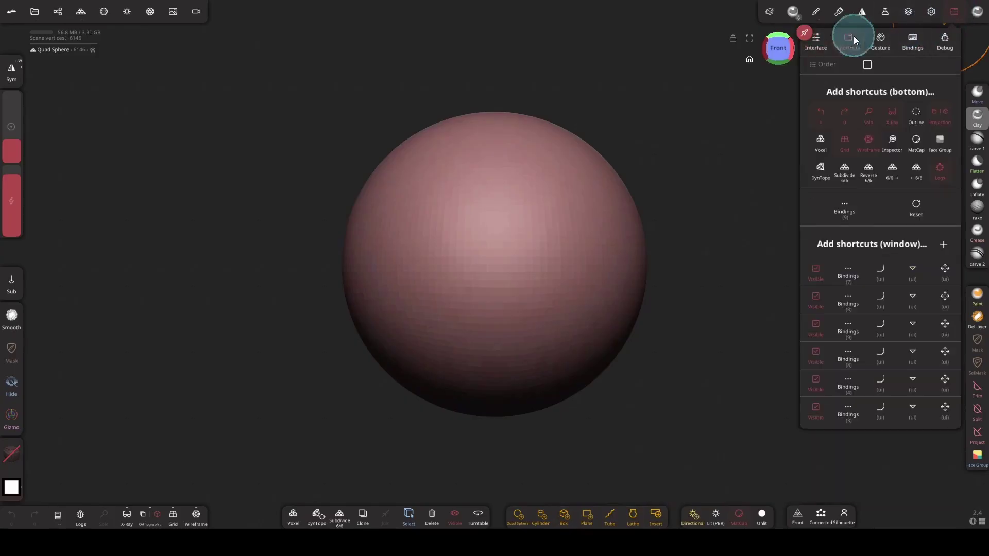
click(868, 70)
drag(631, 509, 621, 524)
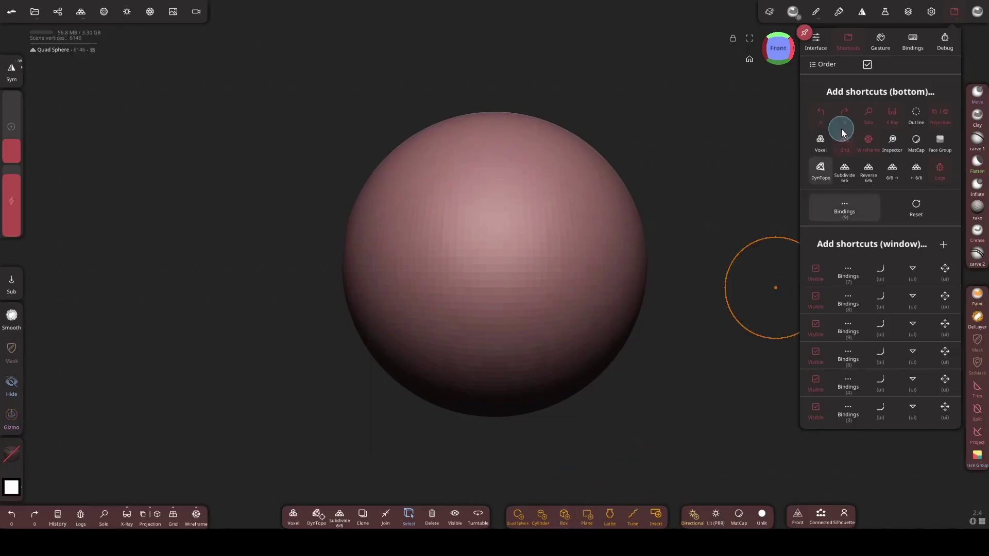
click(867, 65)
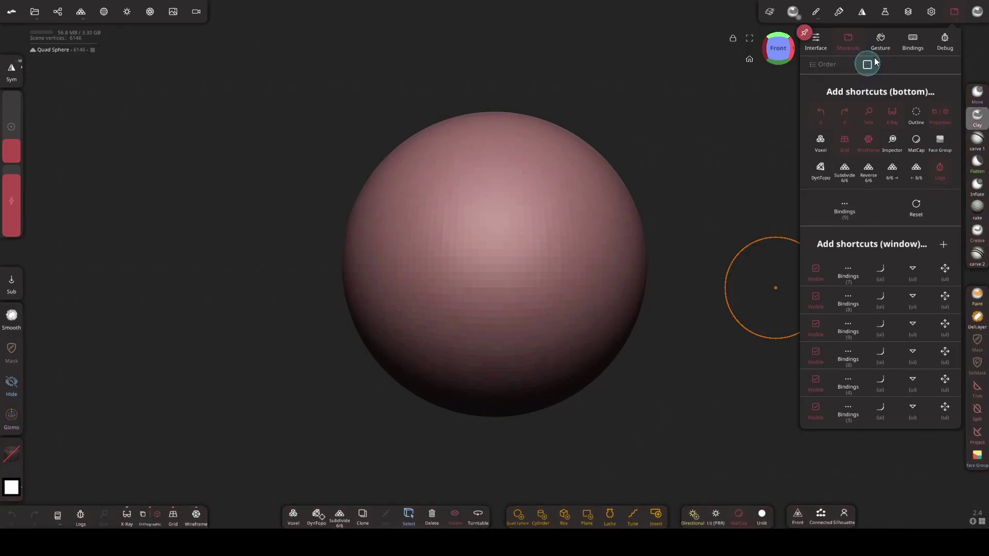
click(954, 11)
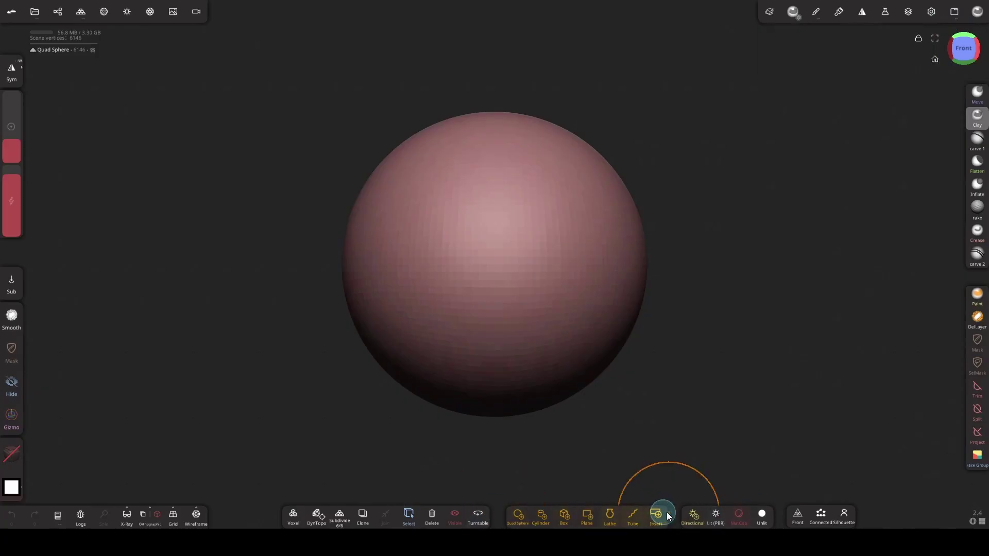
Step: In the Interface tab, set the Overall scale slider to 0.8867 and close settings
click(953, 12)
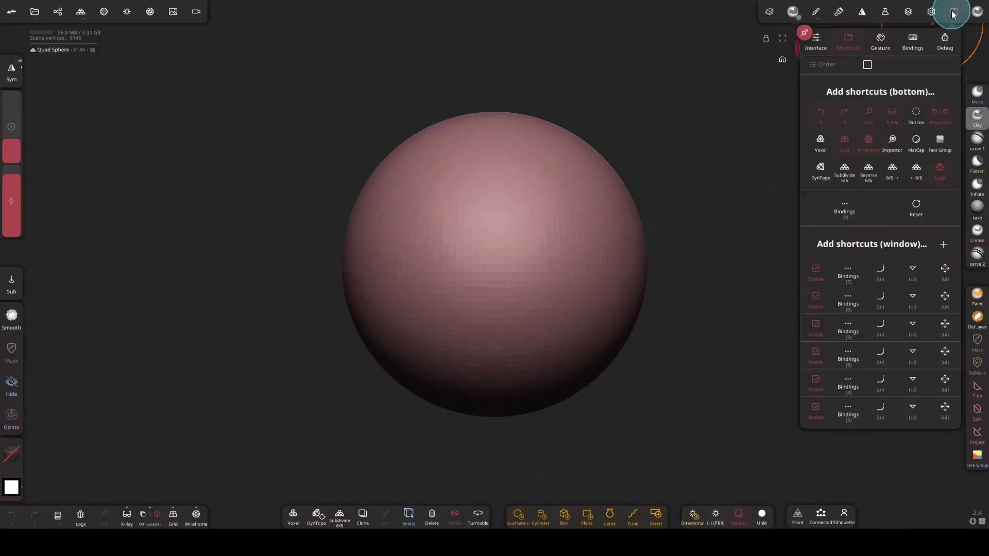
click(816, 41)
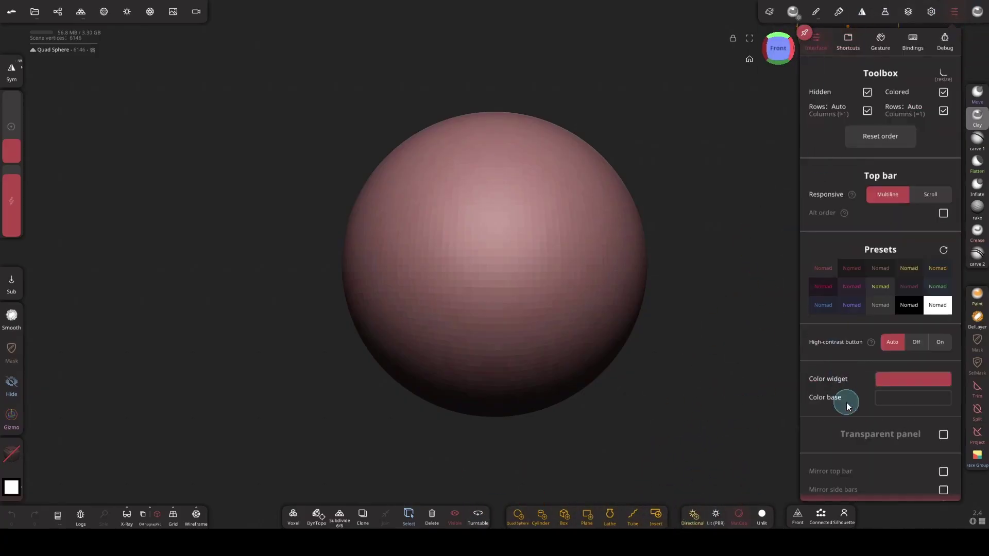
drag(847, 407, 861, 107)
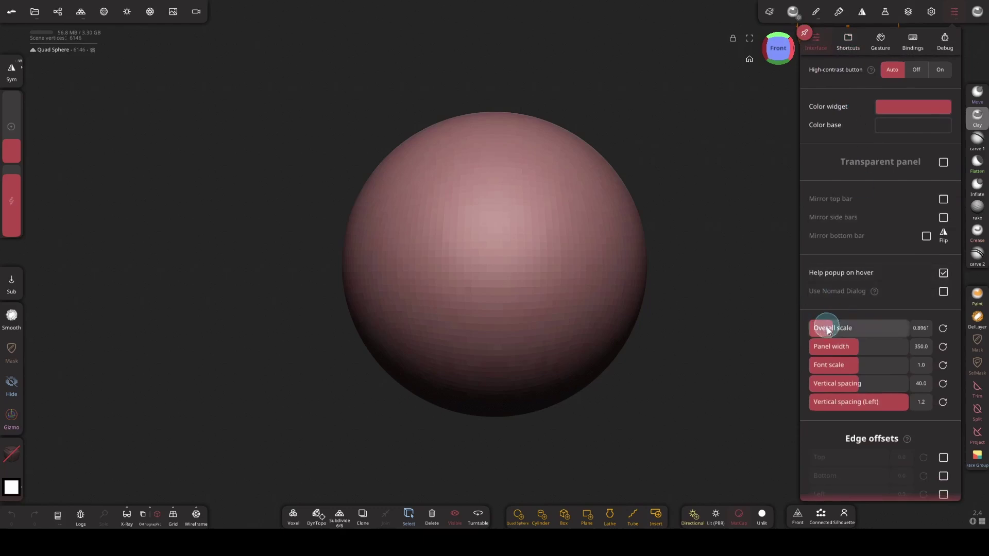
mouse_move(827, 326)
mouse_down()
mouse_move(854, 332)
mouse_move(816, 333)
mouse_move(829, 335)
mouse_up()
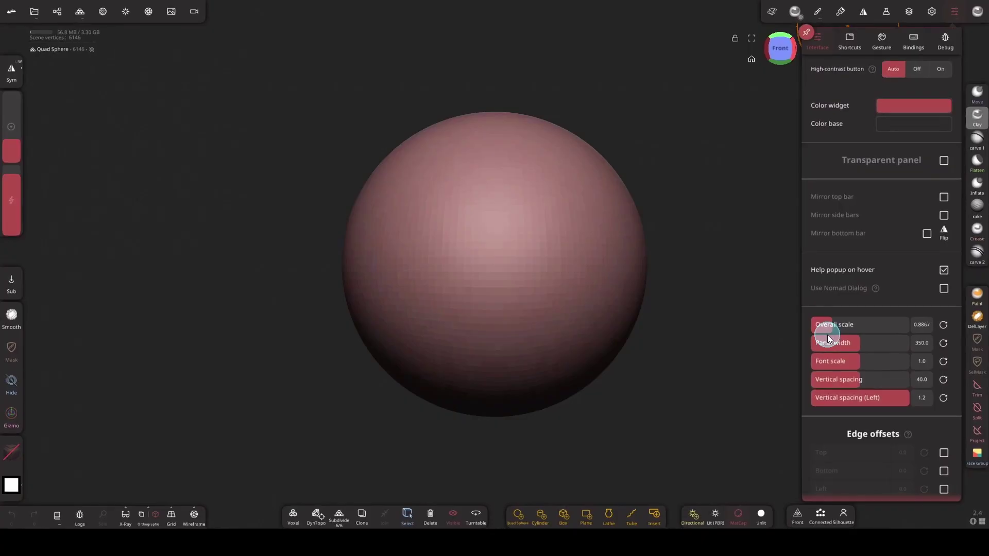
click(907, 97)
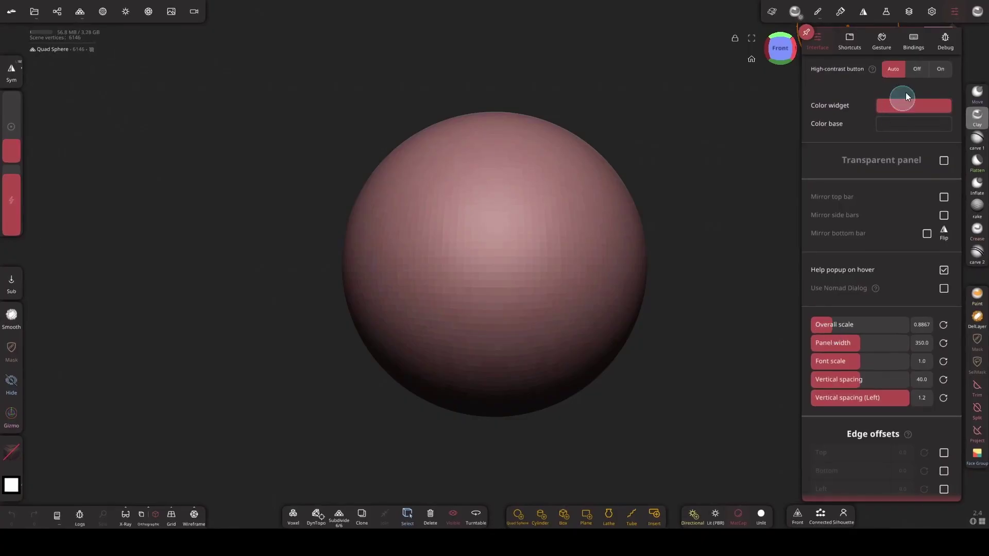
click(955, 11)
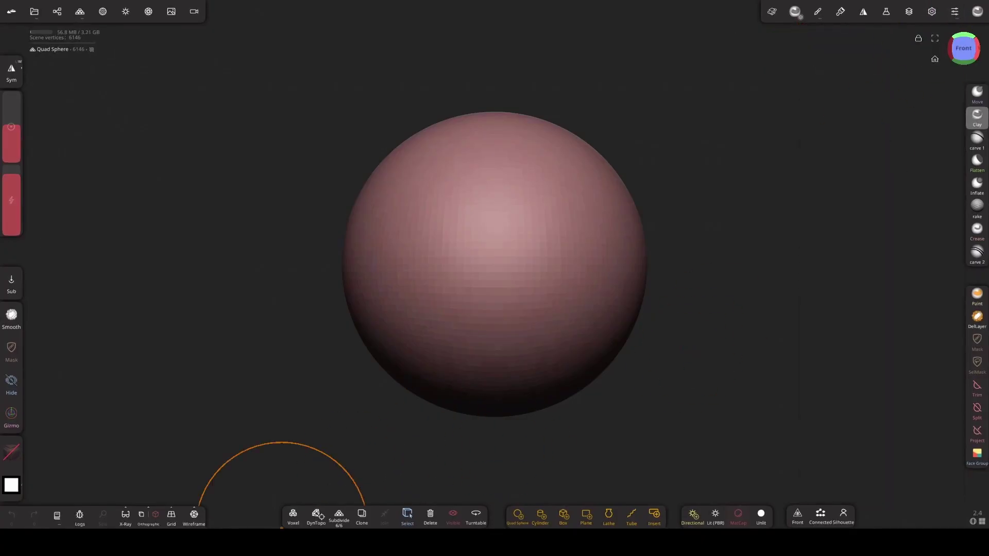
key(g)
drag(570, 265, 554, 489)
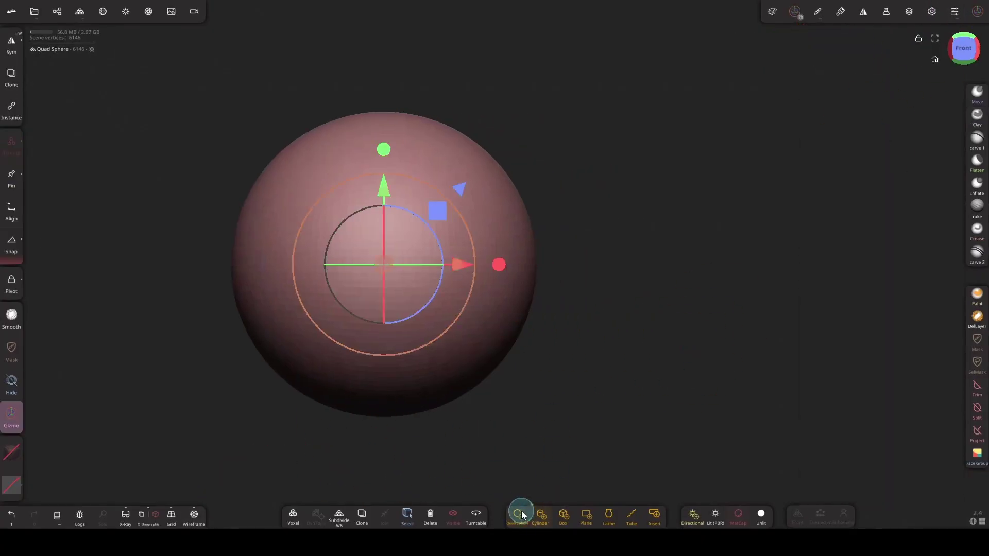
click(518, 515)
click(456, 45)
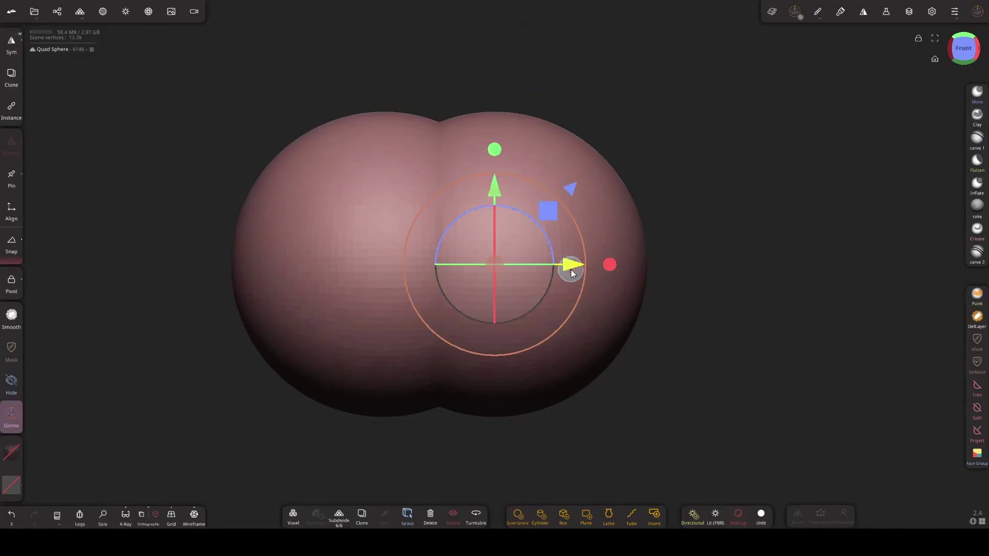
drag(624, 317, 602, 310)
click(407, 515)
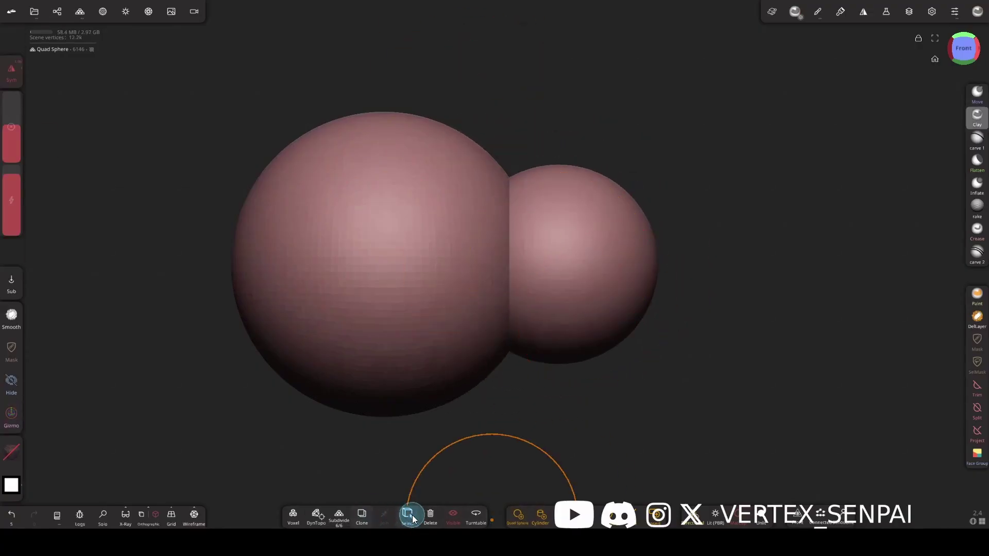
drag(303, 441, 573, 356)
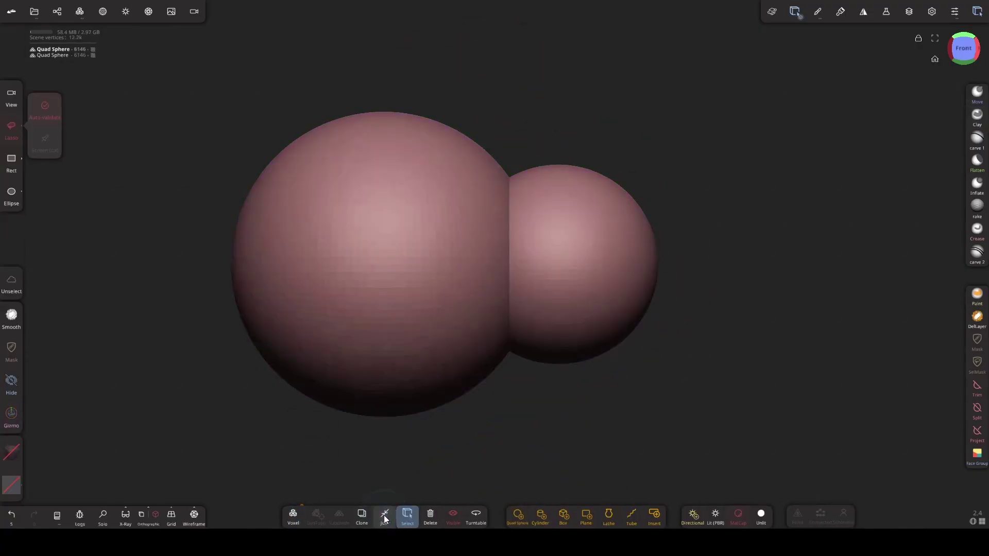
click(384, 515)
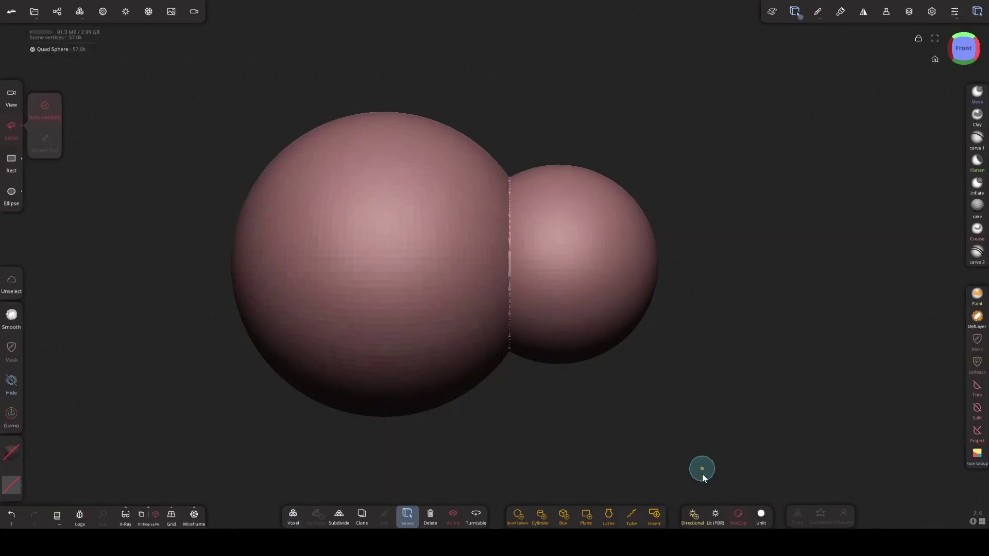
click(738, 515)
click(737, 515)
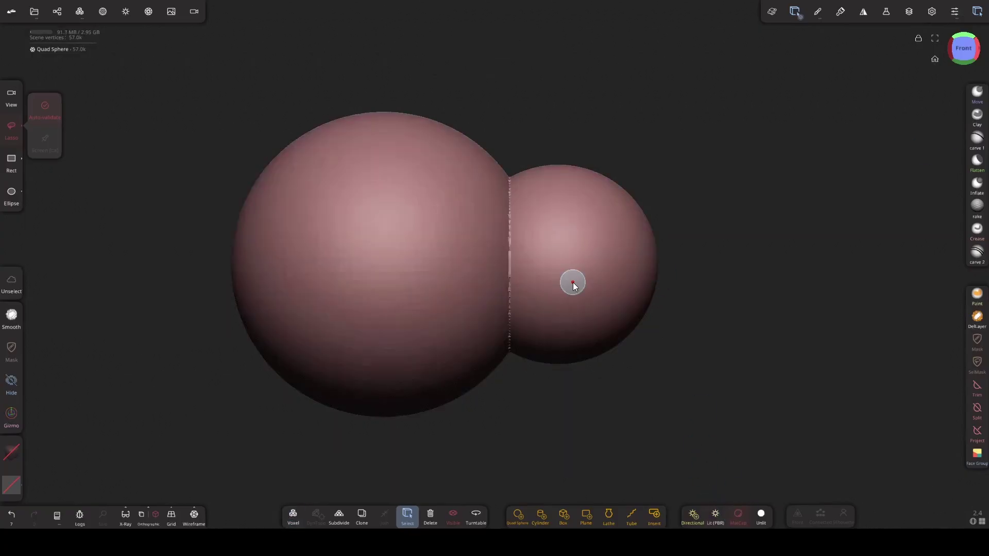
key(c)
mouse_move(541, 264)
mouse_down()
mouse_move(446, 210)
mouse_move(452, 223)
mouse_move(411, 231)
mouse_move(436, 242)
mouse_move(359, 211)
mouse_up()
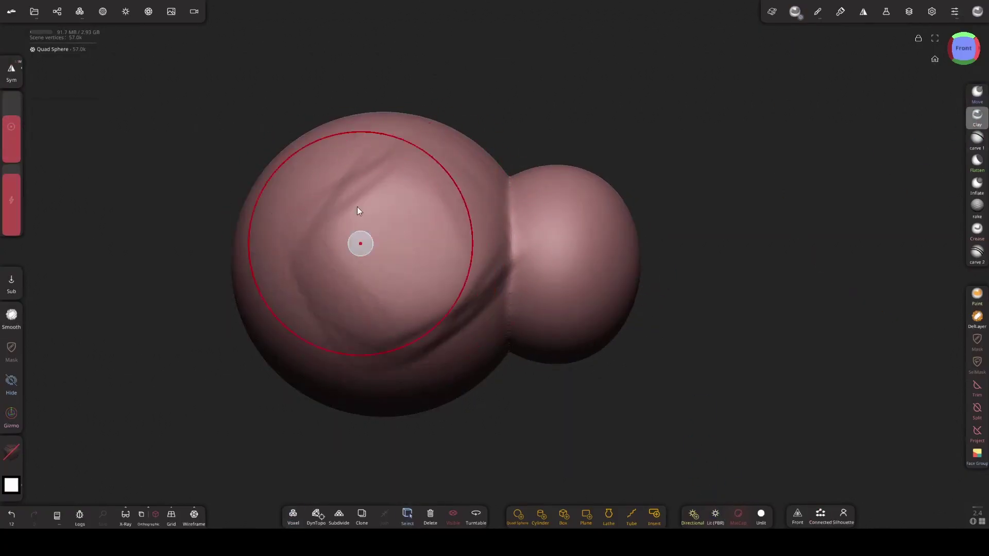
key(bracketleft)
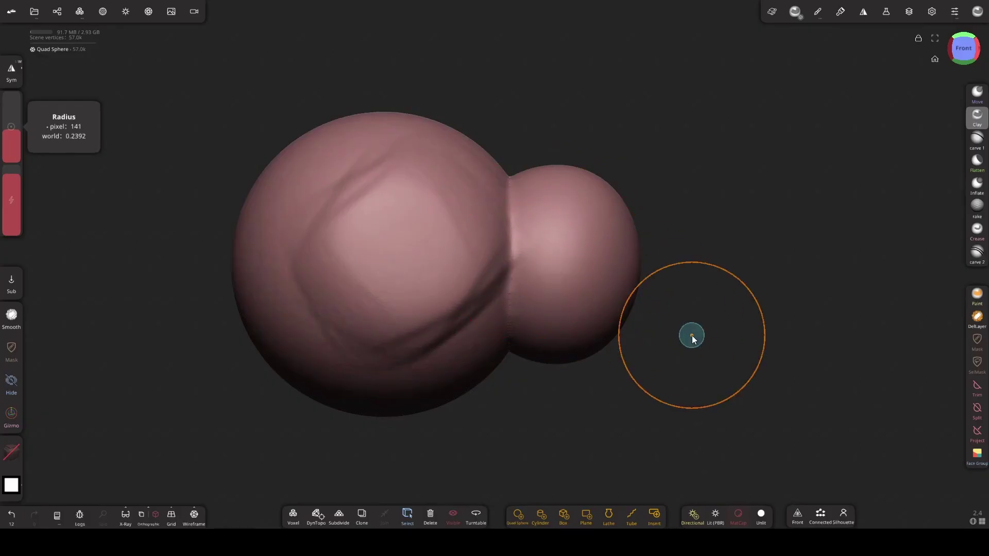
key(ctrl+z)
key(ctrl+z)
key(ctrl+z)
key(ctrl+z)
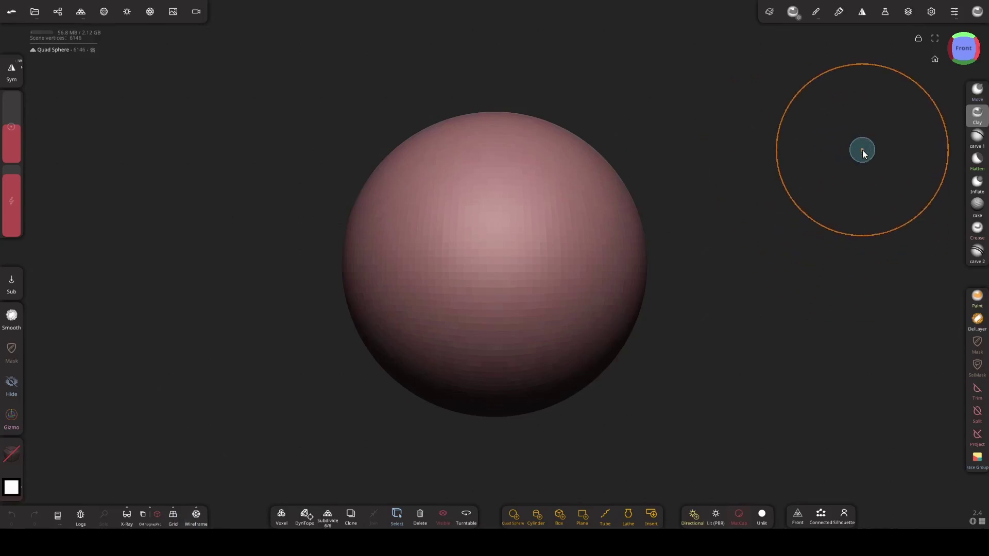
Step: Turn on Mirror top bar and Mirror side bars in the interface settings
click(954, 11)
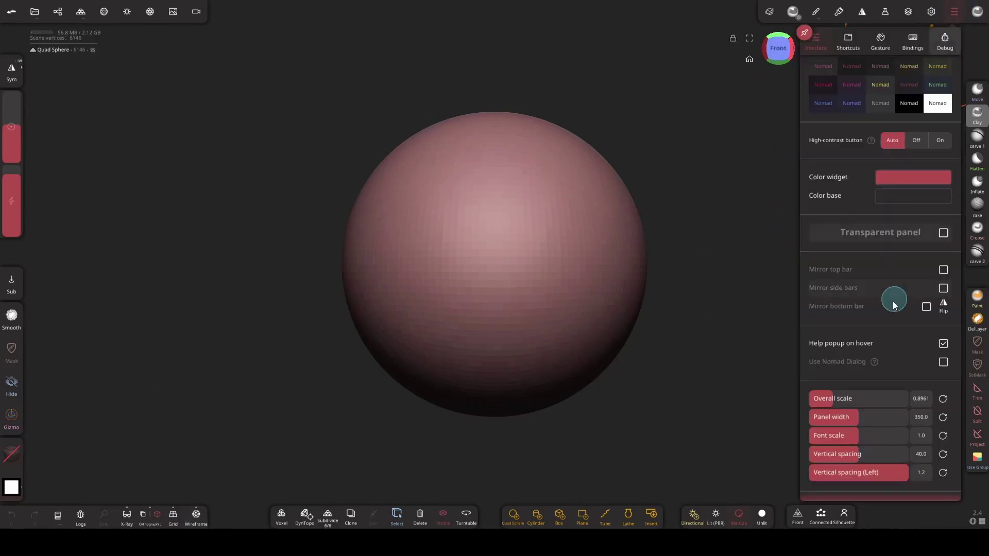
click(946, 270)
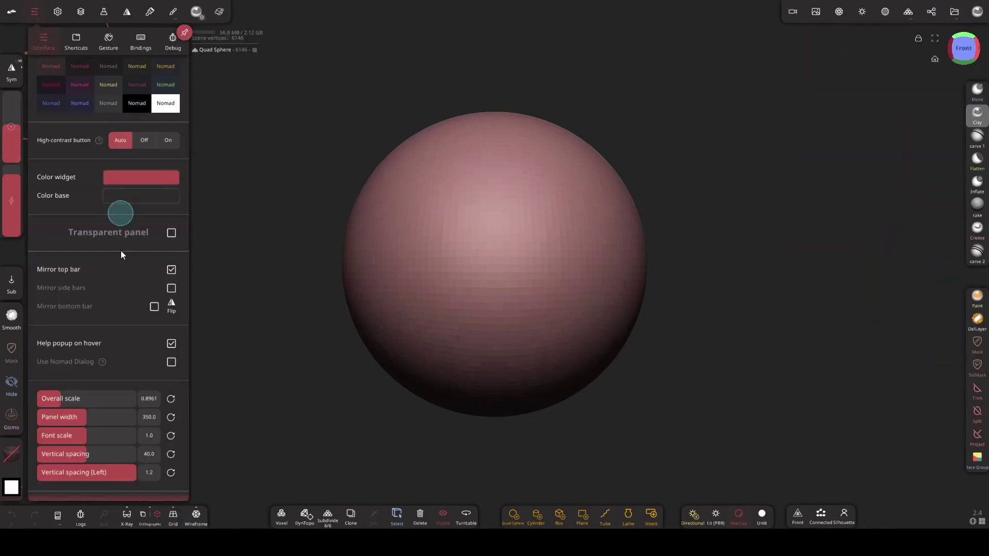
click(171, 288)
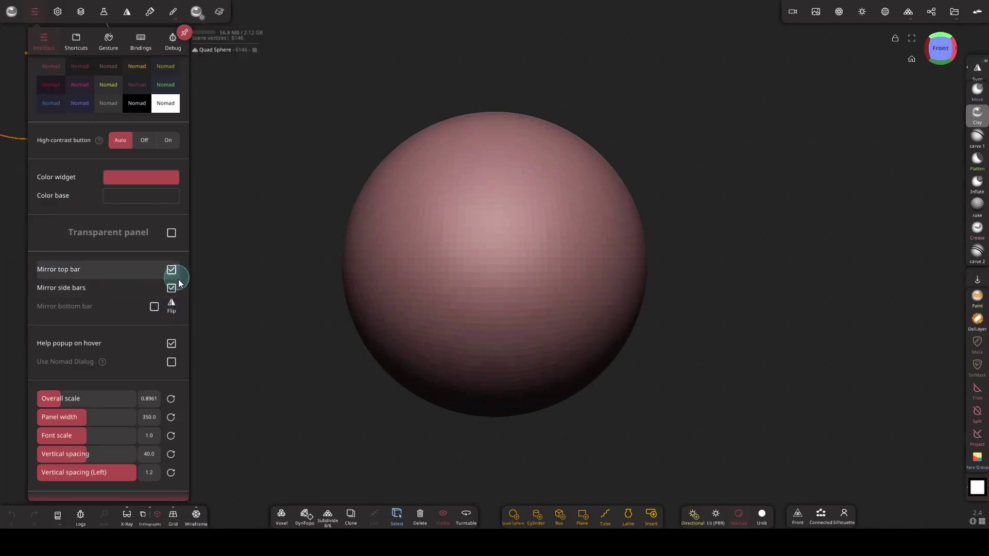
click(39, 14)
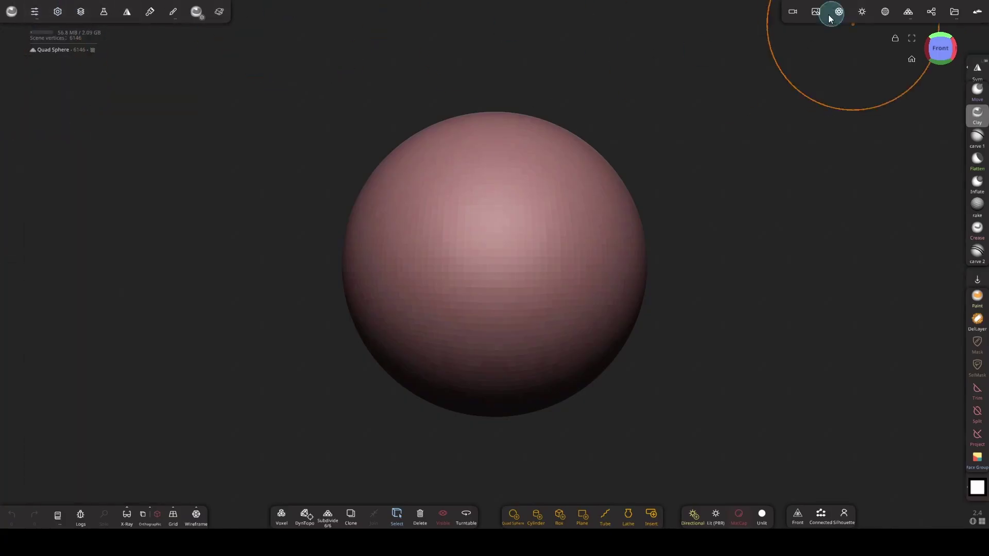
Step: Dock the sculpt and paint/mask tool columns on the left edge and primitives at bottom-left
mouse_move(973, 116)
mouse_down()
mouse_move(2, 116)
mouse_move(8, 108)
mouse_up()
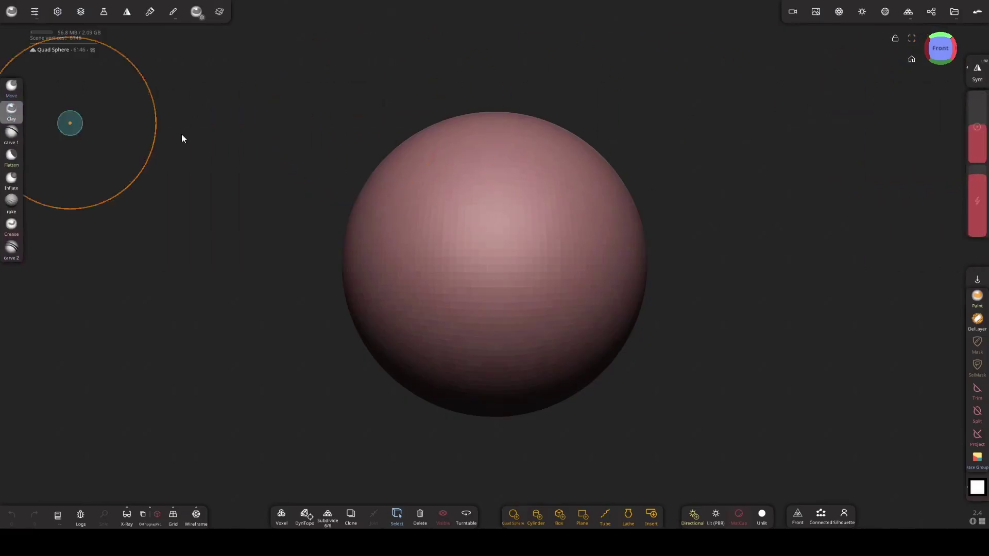
mouse_move(979, 353)
mouse_down()
mouse_move(224, 293)
mouse_move(6, 321)
mouse_move(2, 340)
mouse_up()
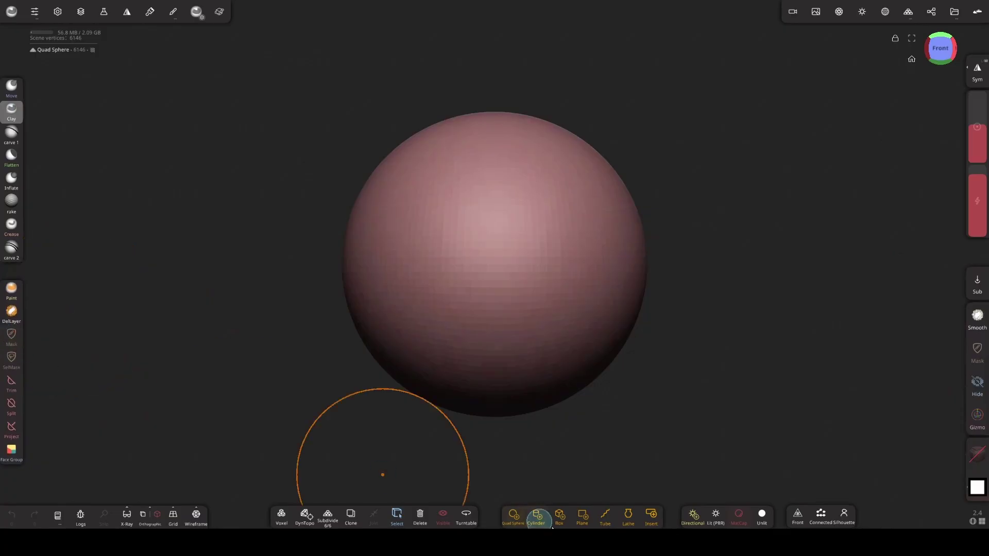
mouse_move(585, 524)
mouse_down()
mouse_move(296, 457)
mouse_move(283, 466)
mouse_move(298, 468)
mouse_move(298, 521)
mouse_move(361, 521)
mouse_up()
click(536, 514)
click(34, 11)
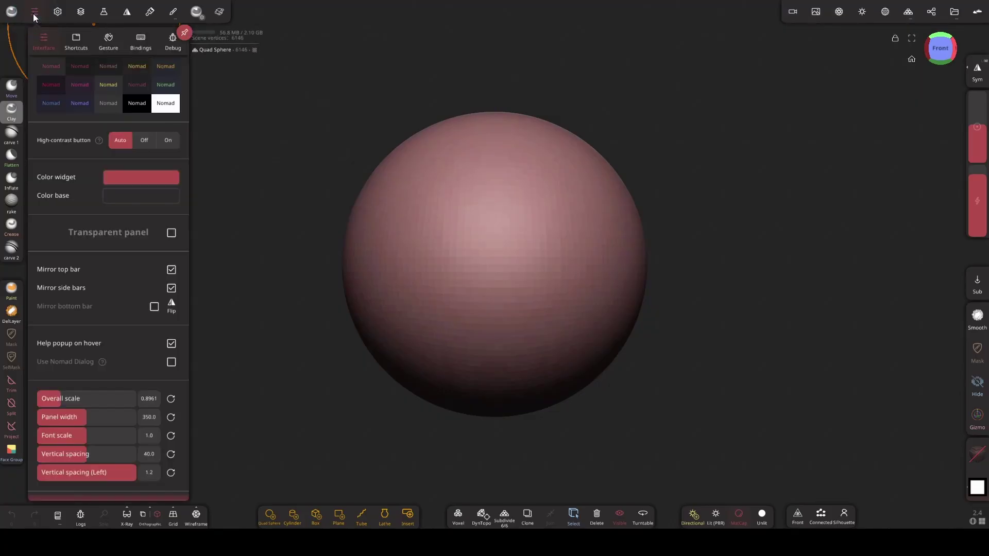
Step: Uncheck Mirror top bar and Mirror side bars, then return the paint and mask column to the right edge
click(167, 278)
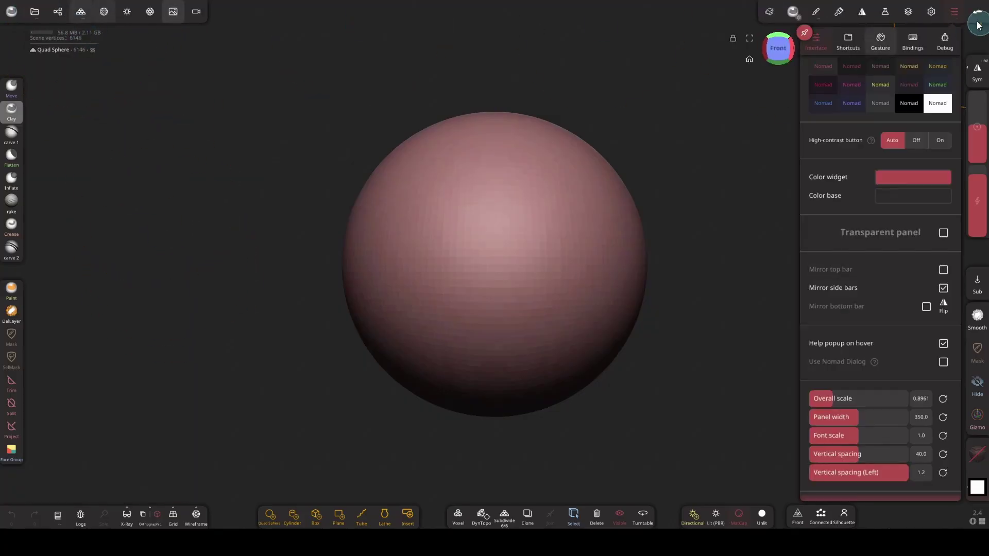
click(944, 288)
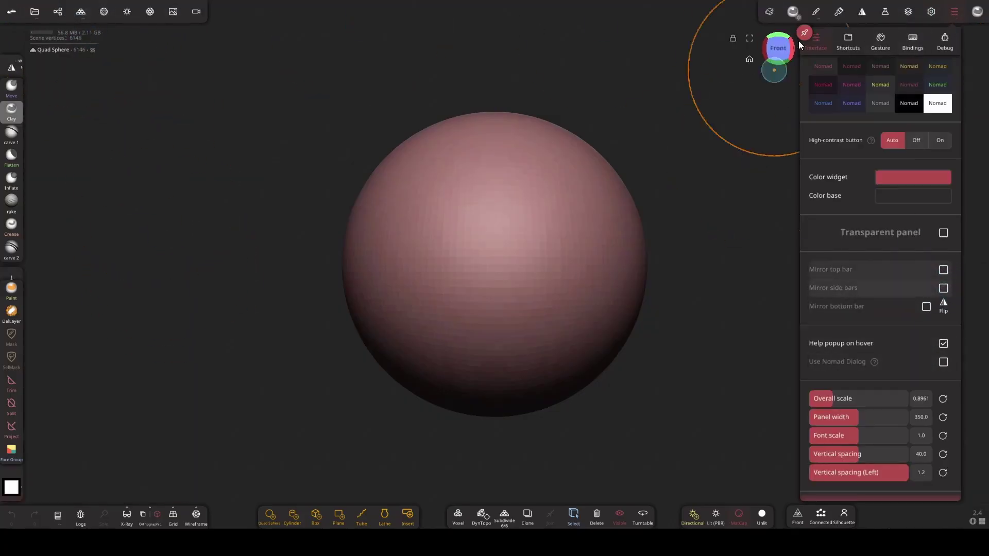
click(956, 11)
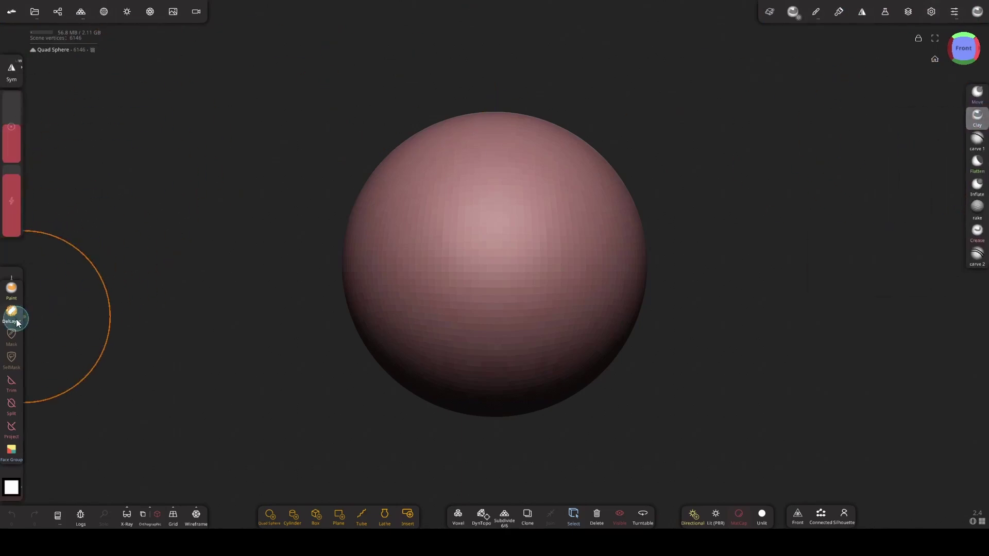
drag(11, 313, 956, 330)
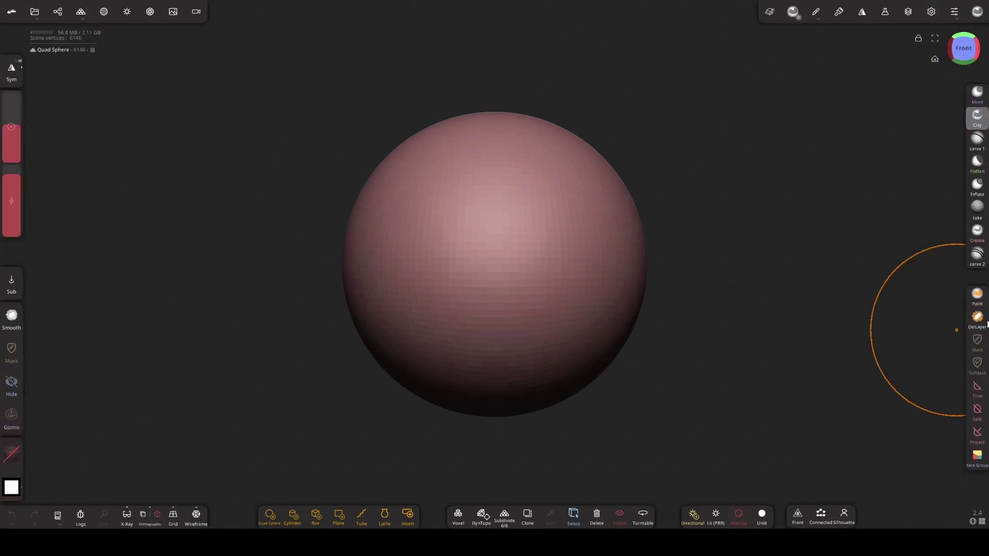